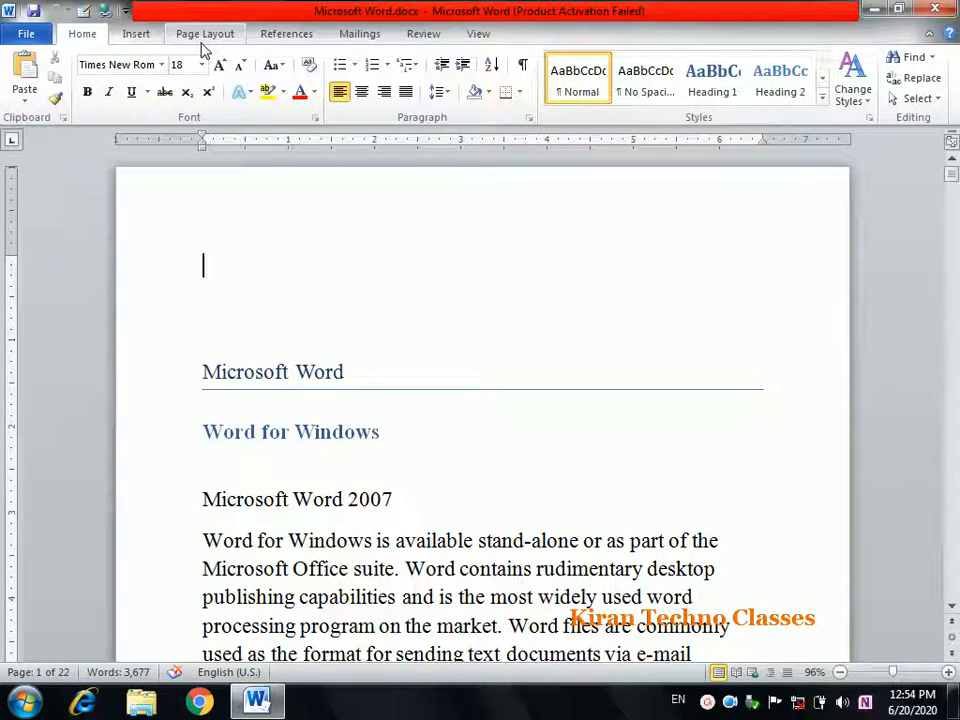
Step: Increase the left indent of the paragraph below the "Microsoft Word 2007" line
{"action": "left_click", "coordinate": [271, 44]}
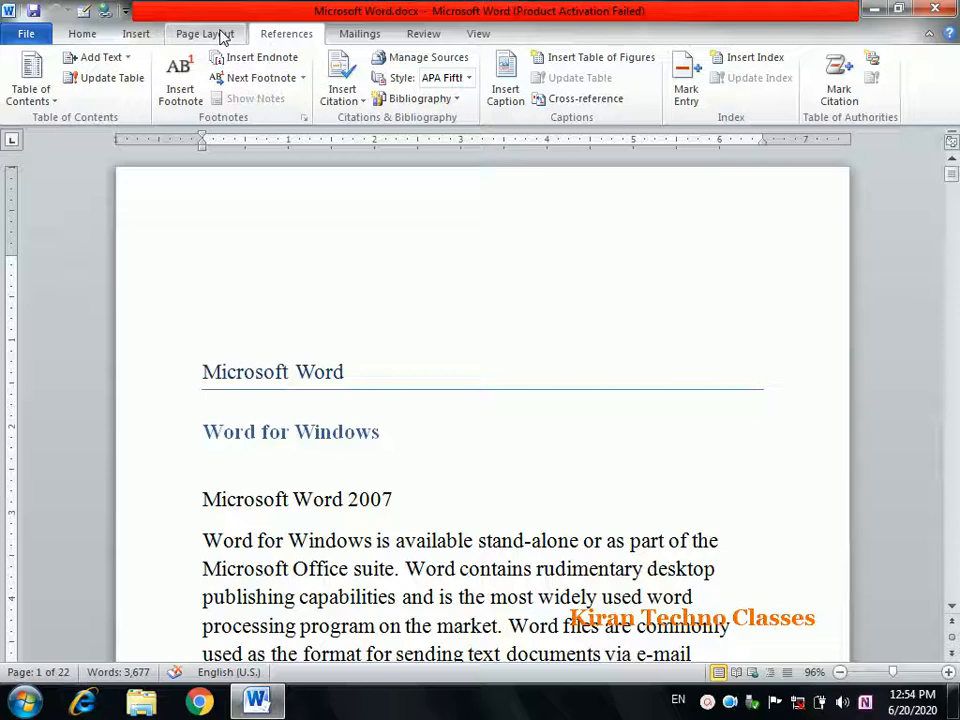
{"action": "left_click", "coordinate": [222, 35]}
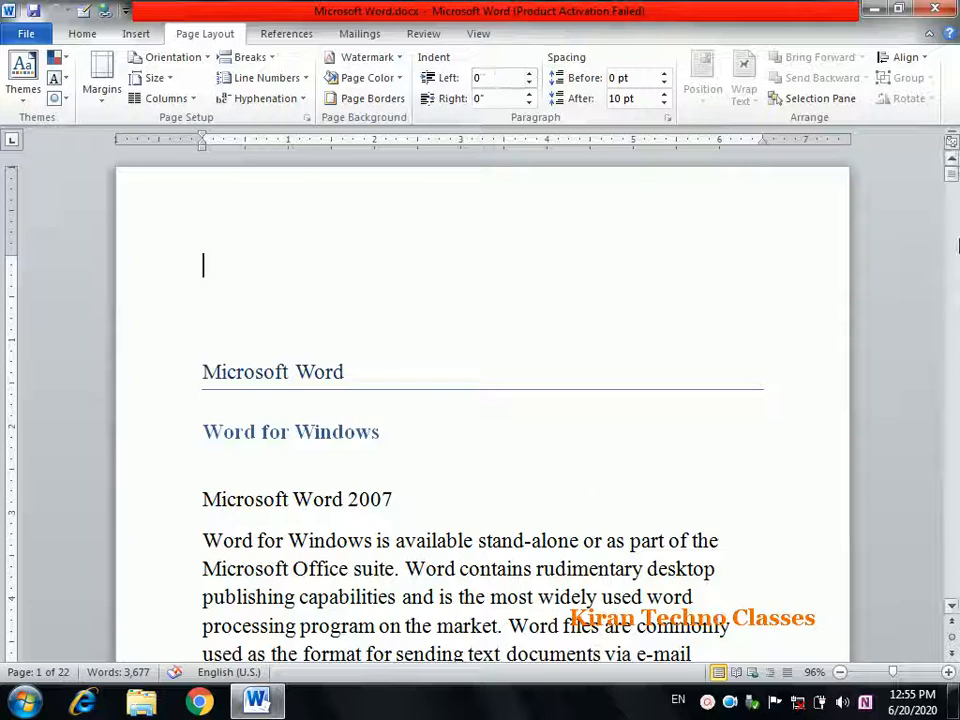
{"action": "left_click_drag", "start_coordinate": [951, 174], "coordinate": [952, 196]}
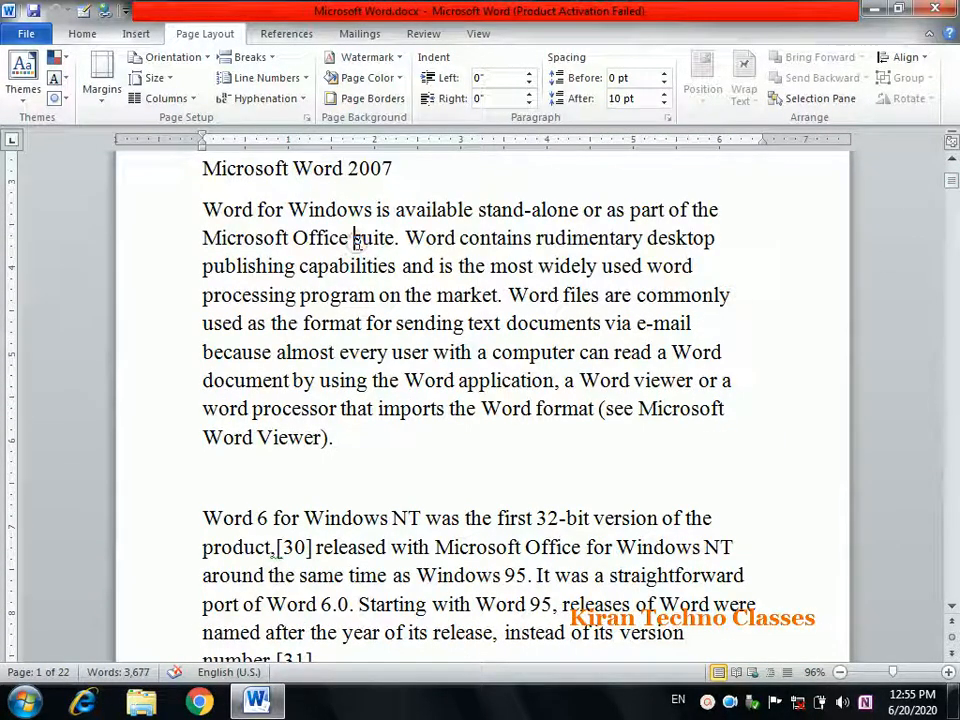
{"action": "left_click", "coordinate": [528, 76]}
{"action": "left_click", "coordinate": [528, 76]}
{"action": "left_click", "coordinate": [528, 76]}
{"action": "left_click", "coordinate": [528, 76]}
{"action": "left_click", "coordinate": [528, 76]}
{"action": "left_click", "coordinate": [528, 76]}
{"action": "left_click", "coordinate": [528, 76]}
Step: Reduce the left indent of the paragraph below the "Microsoft Word 2007" line to 0"
{"action": "left_click", "coordinate": [528, 86]}
{"action": "left_click", "coordinate": [528, 86]}
{"action": "left_click", "coordinate": [528, 86]}
{"action": "left_click", "coordinate": [528, 86]}
{"action": "left_click", "coordinate": [528, 86]}
{"action": "left_click", "coordinate": [528, 86]}
{"action": "left_click", "coordinate": [528, 86]}
Step: Set the right indent of the paragraph beginning "Word for Windows is available" to 1.1"
{"action": "left_click", "coordinate": [529, 95]}
{"action": "left_click", "coordinate": [529, 95]}
{"action": "left_click", "coordinate": [529, 95]}
{"action": "left_click", "coordinate": [529, 95]}
{"action": "left_click", "coordinate": [529, 95]}
{"action": "left_click", "coordinate": [529, 95]}
{"action": "left_click", "coordinate": [529, 95]}
{"action": "left_click", "coordinate": [529, 95]}
{"action": "left_click", "coordinate": [529, 95]}
{"action": "left_click", "coordinate": [529, 95]}
{"action": "left_click", "coordinate": [529, 95]}
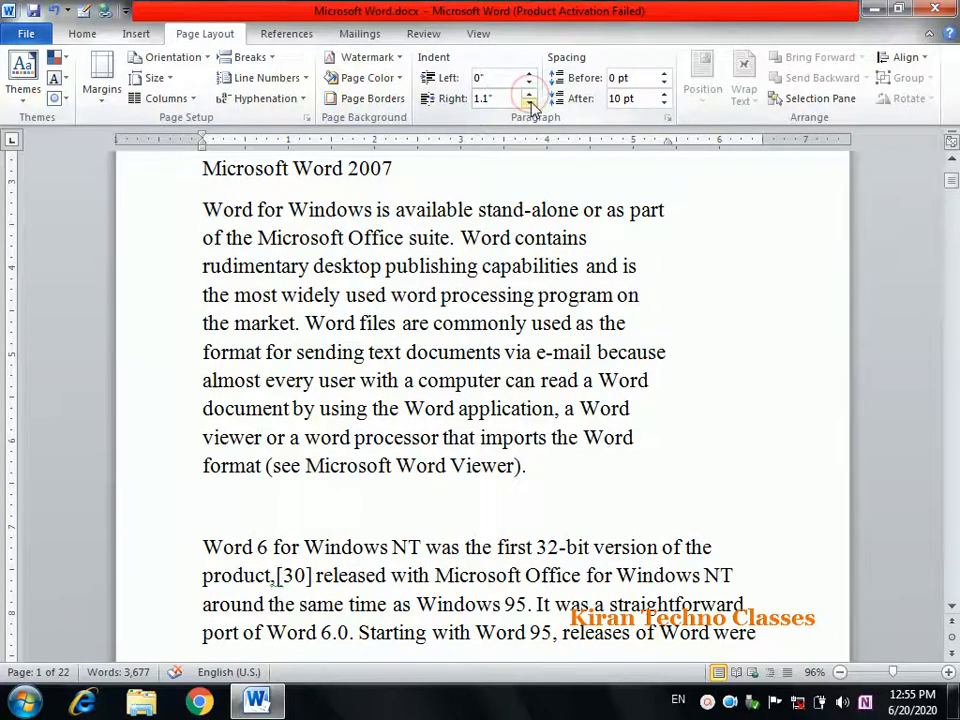
Step: Bring the right indent of the paragraph beginning "Word for Windows is available" back to 0"
{"action": "left_click", "coordinate": [529, 102]}
{"action": "left_click", "coordinate": [529, 102]}
{"action": "left_click", "coordinate": [529, 102]}
{"action": "left_click", "coordinate": [529, 102]}
{"action": "left_click", "coordinate": [529, 102]}
{"action": "left_click", "coordinate": [529, 102]}
{"action": "left_click", "coordinate": [529, 102]}
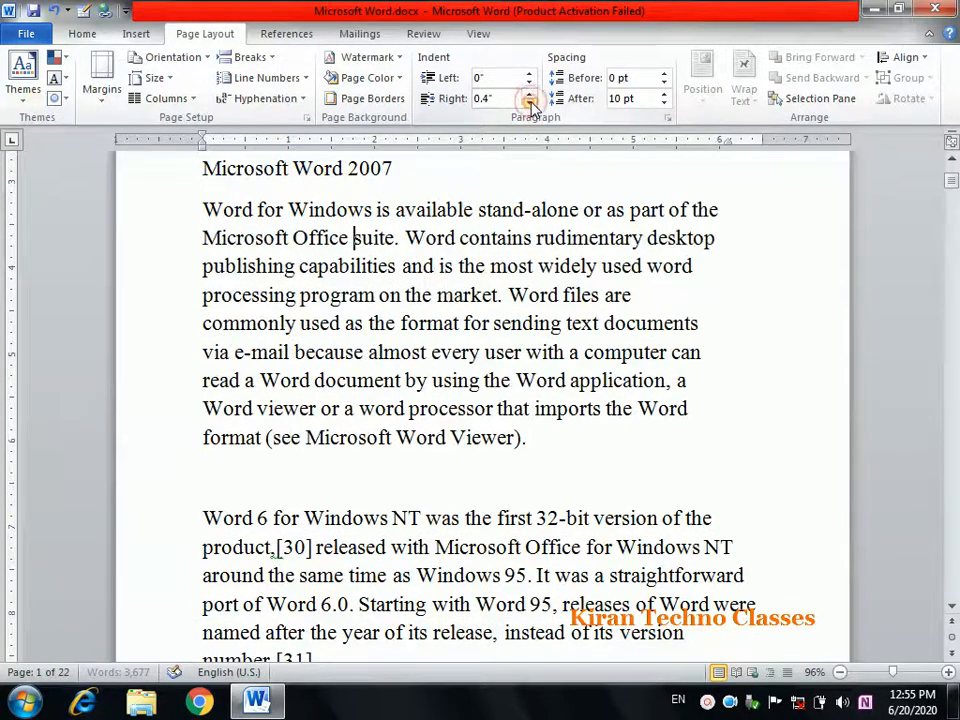
{"action": "left_click", "coordinate": [529, 102]}
{"action": "left_click", "coordinate": [529, 102]}
{"action": "left_click", "coordinate": [529, 102]}
{"action": "left_click", "coordinate": [529, 102]}
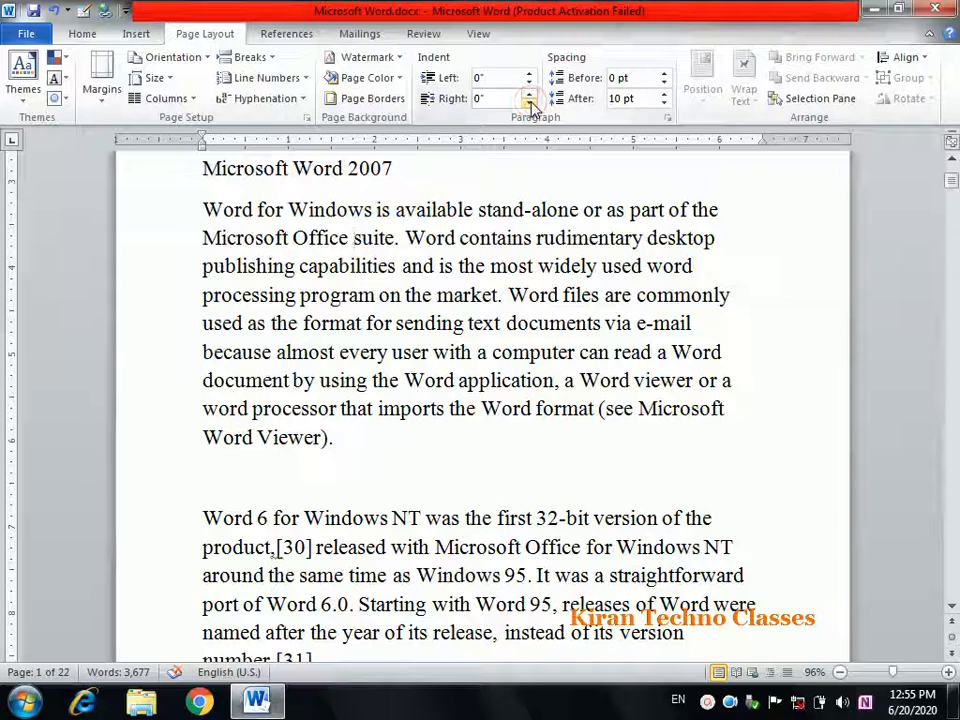
Step: Choose First line as the special indentation for the "Word for Windows is available" paragraph in the paragraph settings
{"action": "left_click", "coordinate": [665, 121]}
{"action": "left_click_drag", "start_coordinate": [481, 103], "coordinate": [482, 86]}
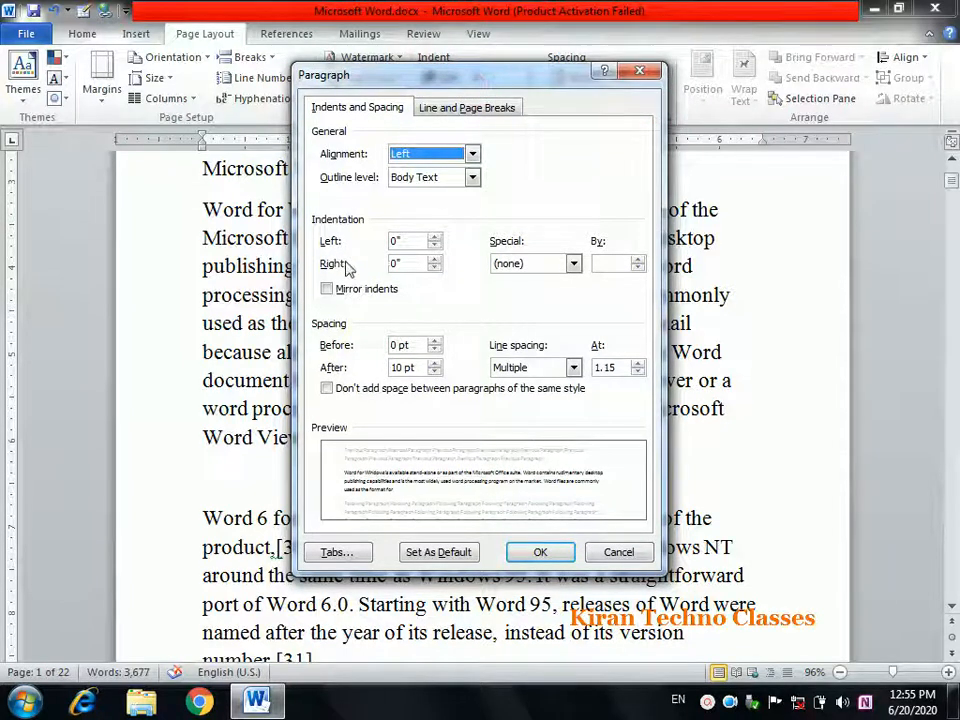
{"action": "left_click", "coordinate": [571, 270]}
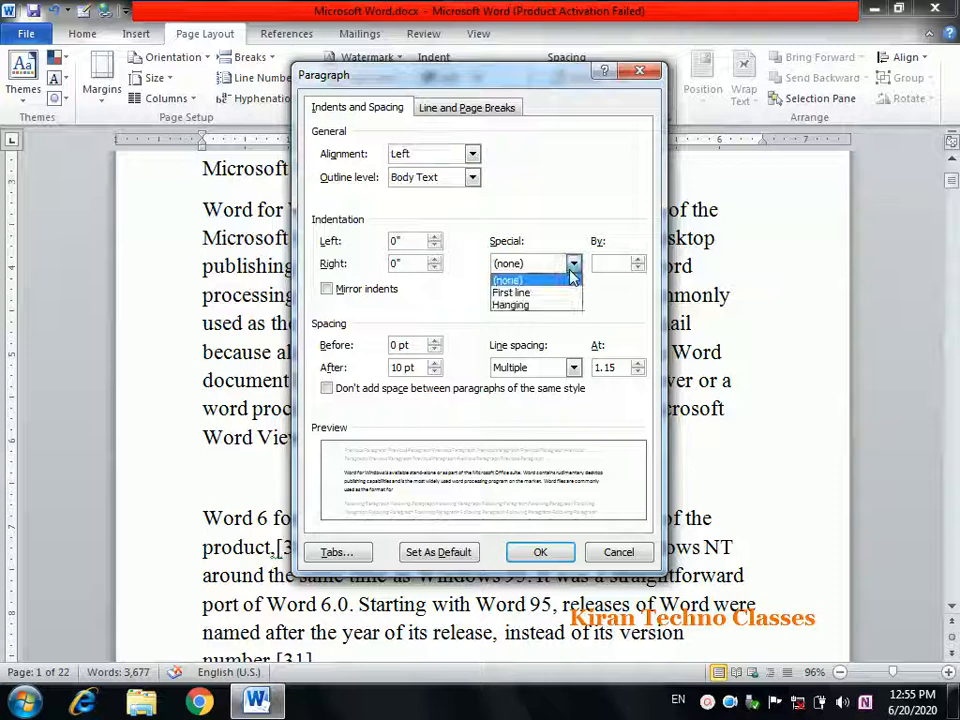
{"action": "left_click", "coordinate": [487, 72]}
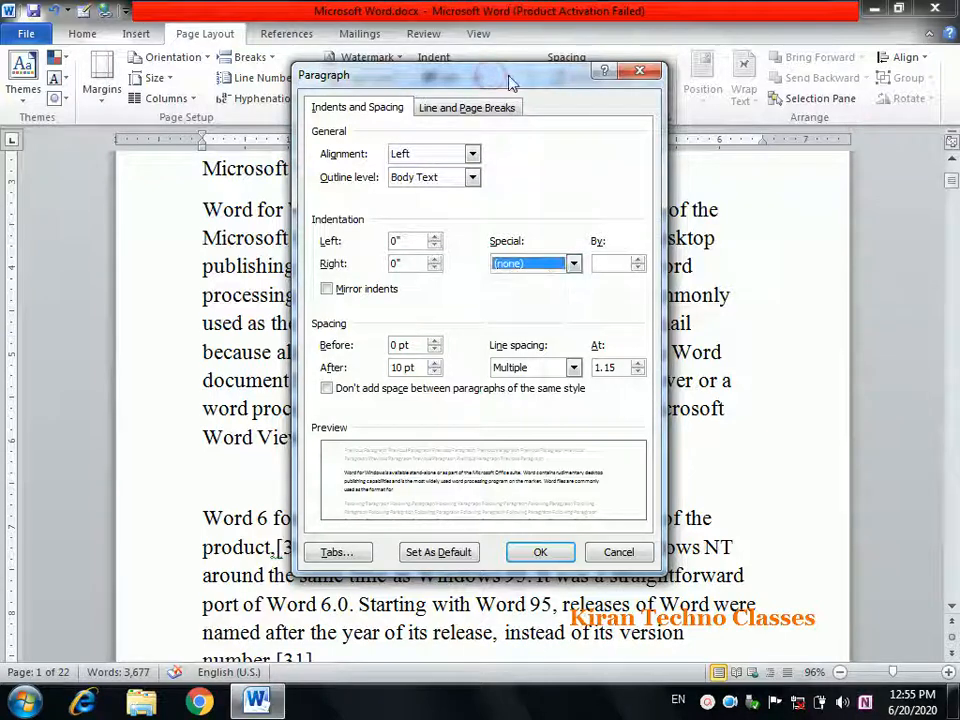
{"action": "left_click_drag", "start_coordinate": [510, 82], "coordinate": [618, 148]}
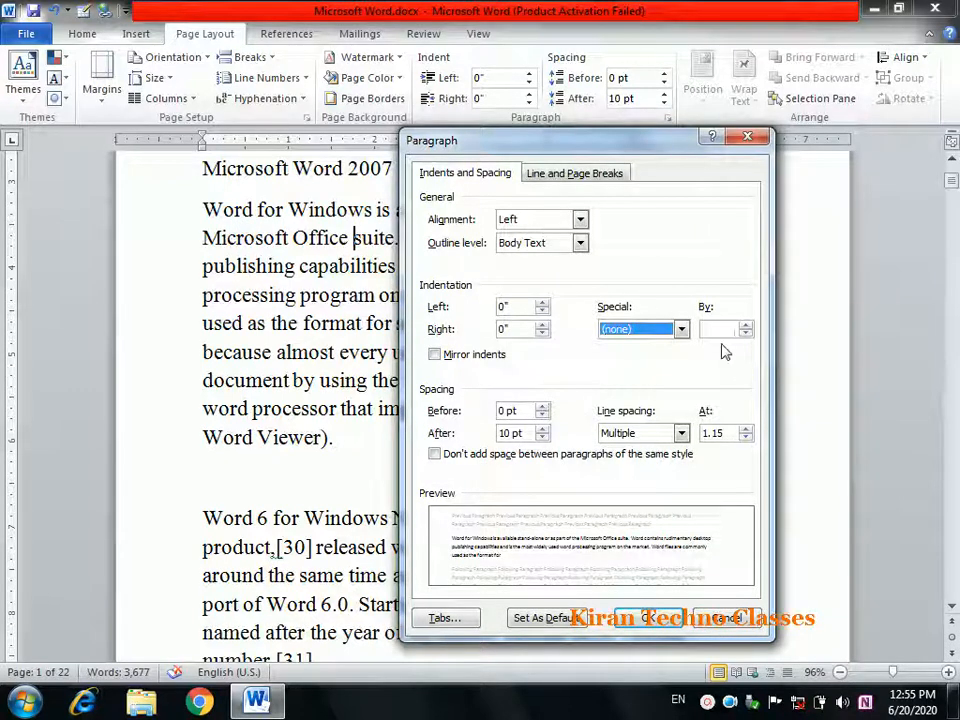
{"action": "left_click", "coordinate": [681, 329]}
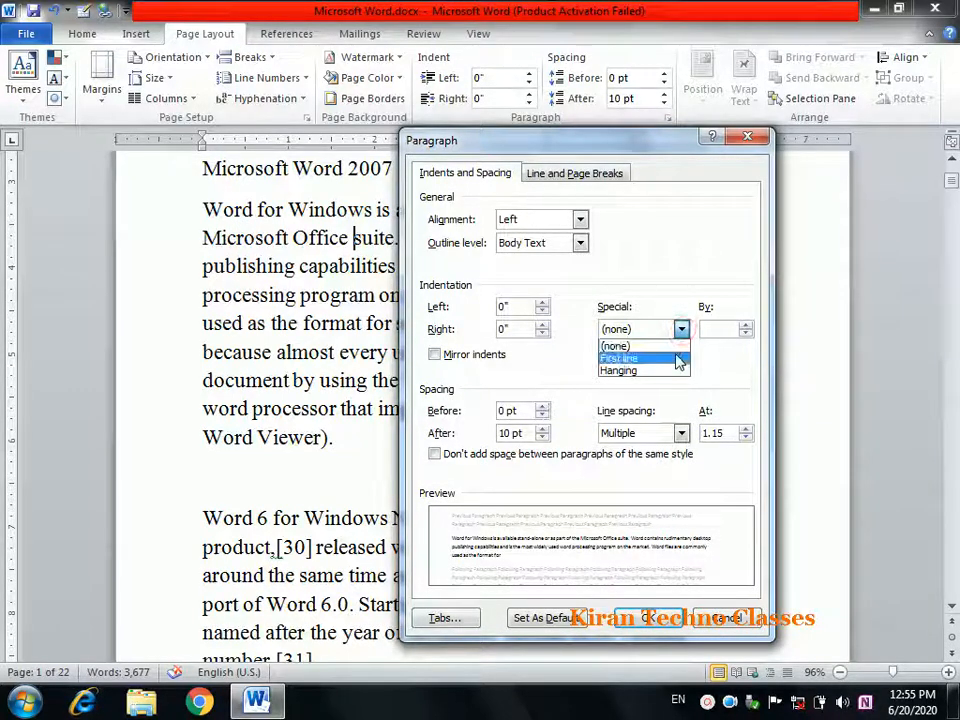
{"action": "left_click", "coordinate": [677, 357]}
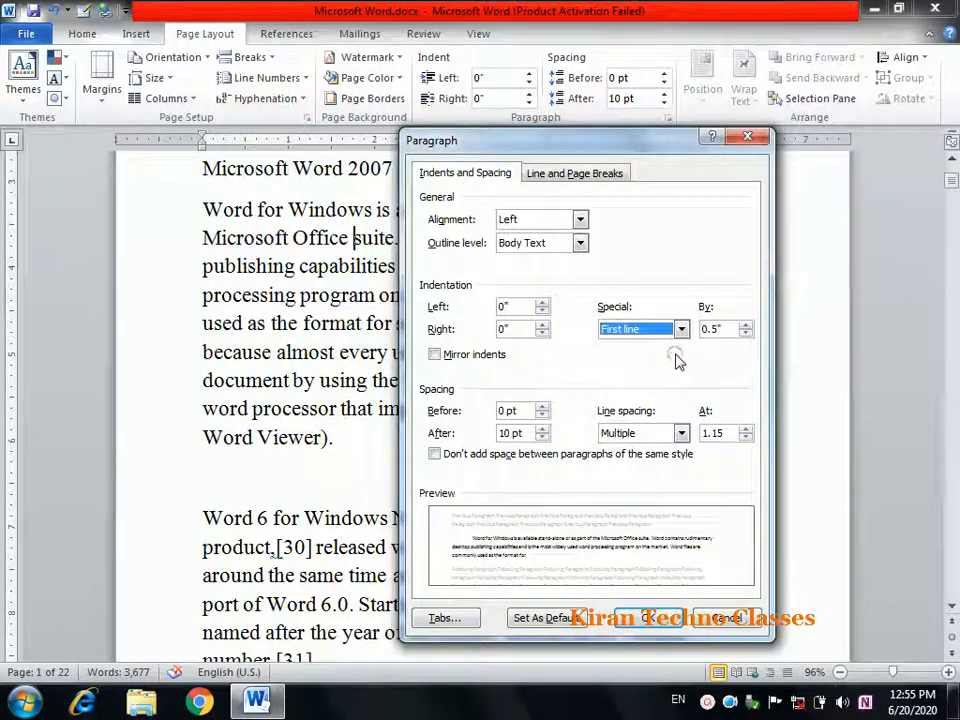
Step: Set the first-line indent to 1" and apply it to the paragraph
{"action": "left_click", "coordinate": [745, 326]}
{"action": "left_click", "coordinate": [745, 325]}
{"action": "left_click", "coordinate": [745, 325]}
{"action": "left_click", "coordinate": [745, 325]}
{"action": "left_click", "coordinate": [745, 325]}
{"action": "left_click", "coordinate": [745, 325]}
{"action": "left_click", "coordinate": [745, 325]}
{"action": "left_click", "coordinate": [746, 334]}
{"action": "left_click", "coordinate": [746, 334]}
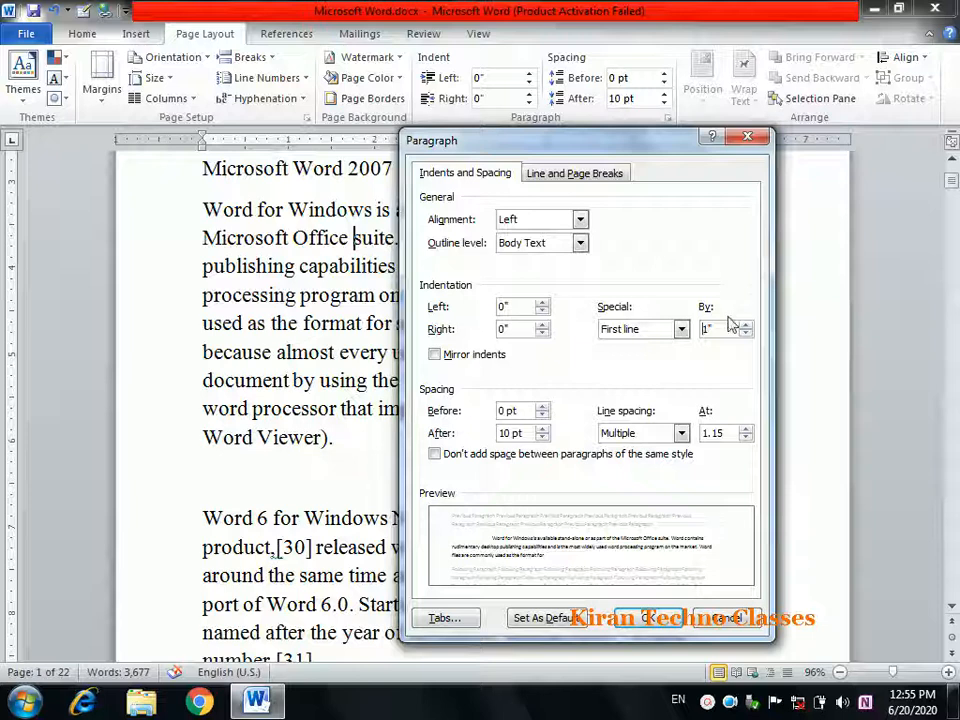
{"action": "left_click", "coordinate": [650, 617]}
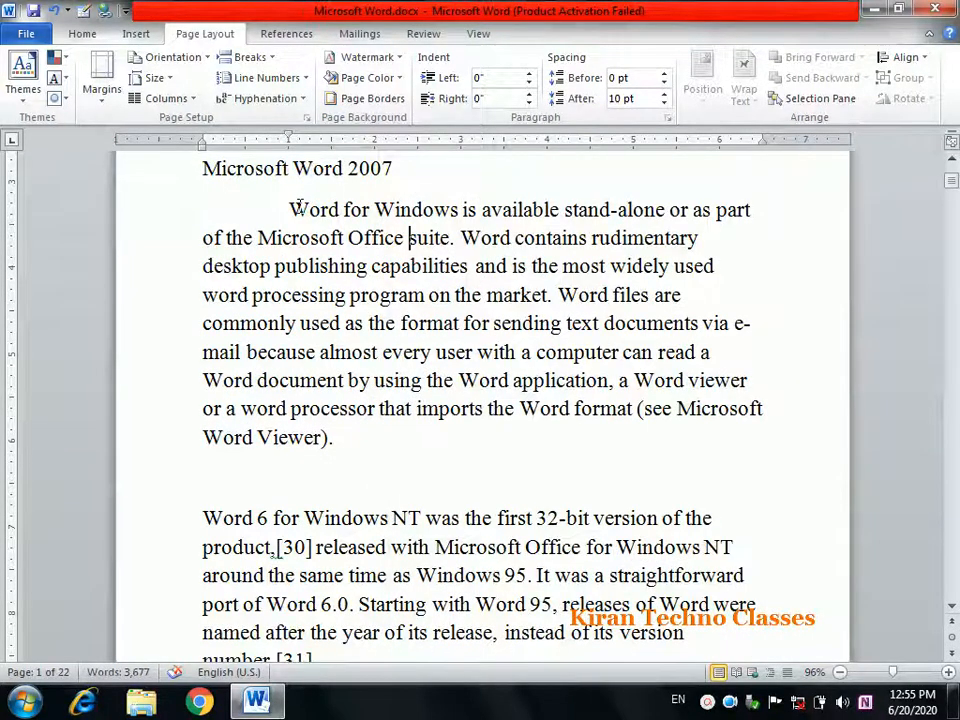
Step: Check the first-line indent of the "Word for Windows is available" paragraph and its special indentation settings
{"action": "left_click", "coordinate": [297, 267]}
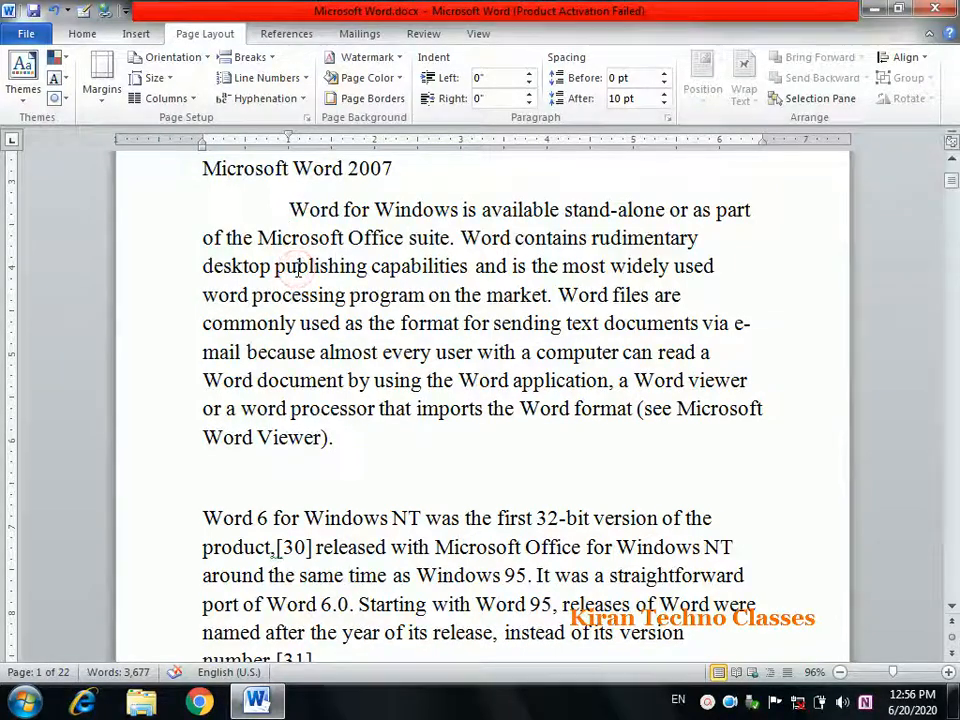
{"action": "left_click", "coordinate": [295, 209]}
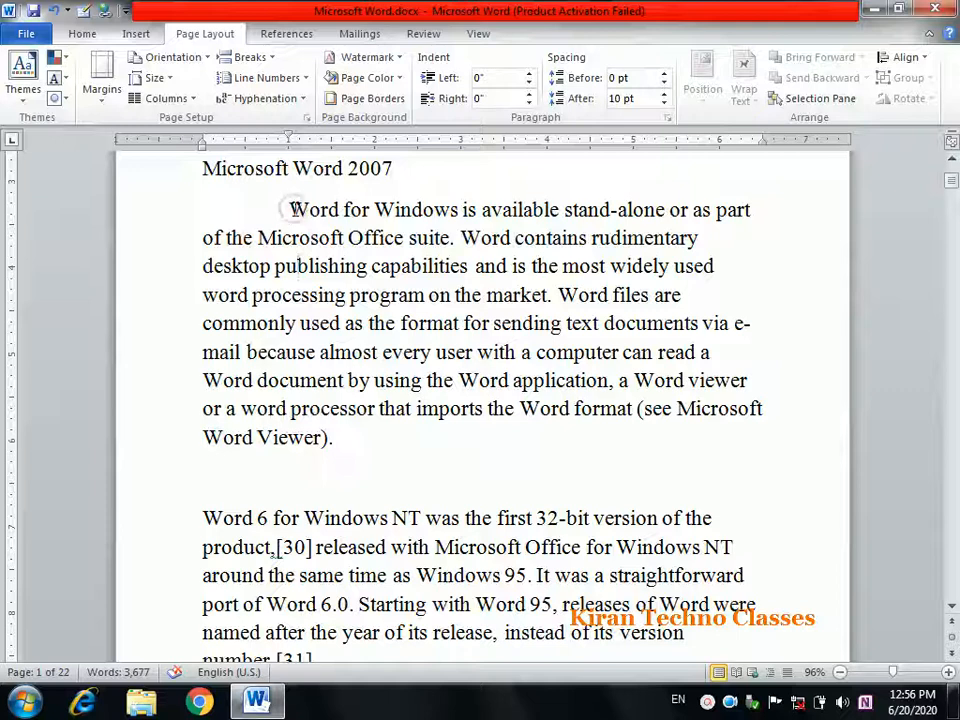
{"action": "left_click", "coordinate": [457, 63]}
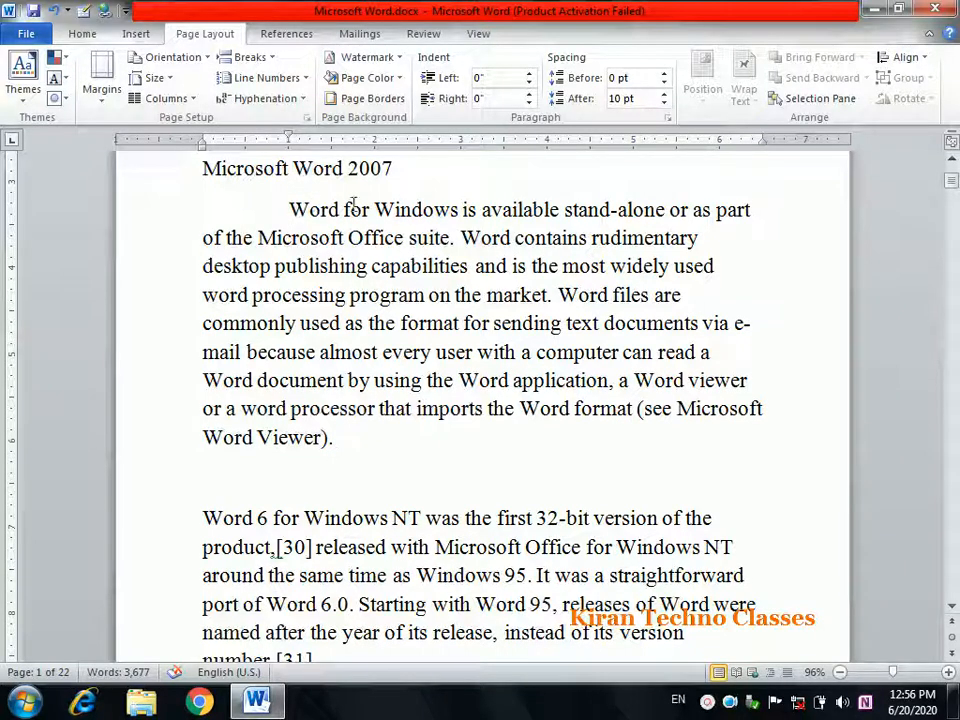
{"action": "left_click", "coordinate": [667, 119]}
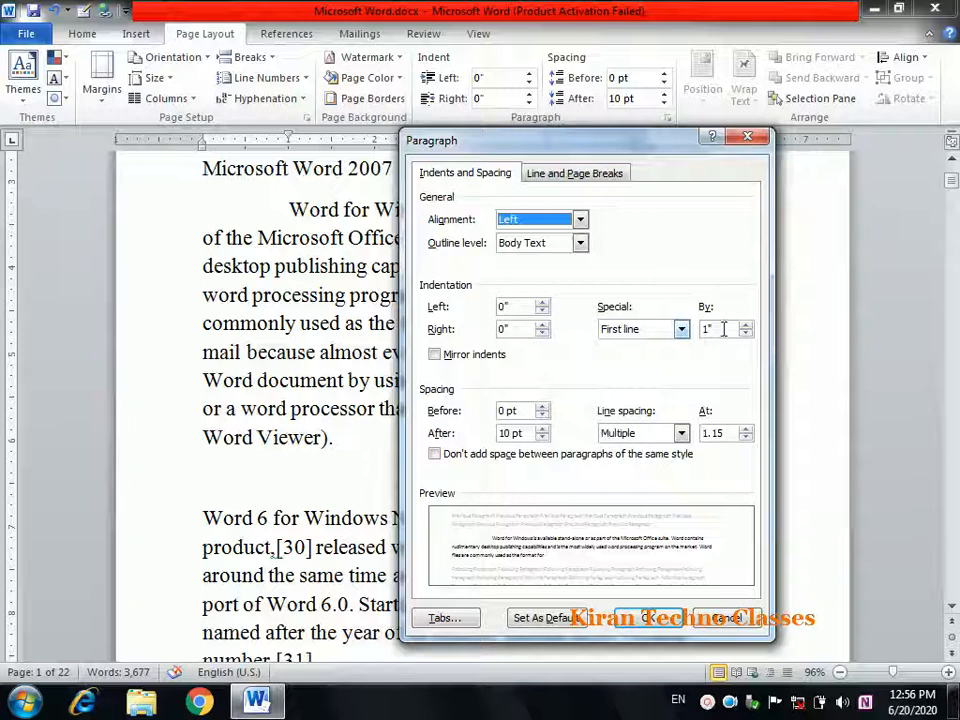
{"action": "left_click", "coordinate": [748, 138]}
Step: Apply a hanging indent of 1" to the paragraph beginning "Word 6 for Windows NT"
{"action": "left_click_drag", "start_coordinate": [955, 190], "coordinate": [955, 195]}
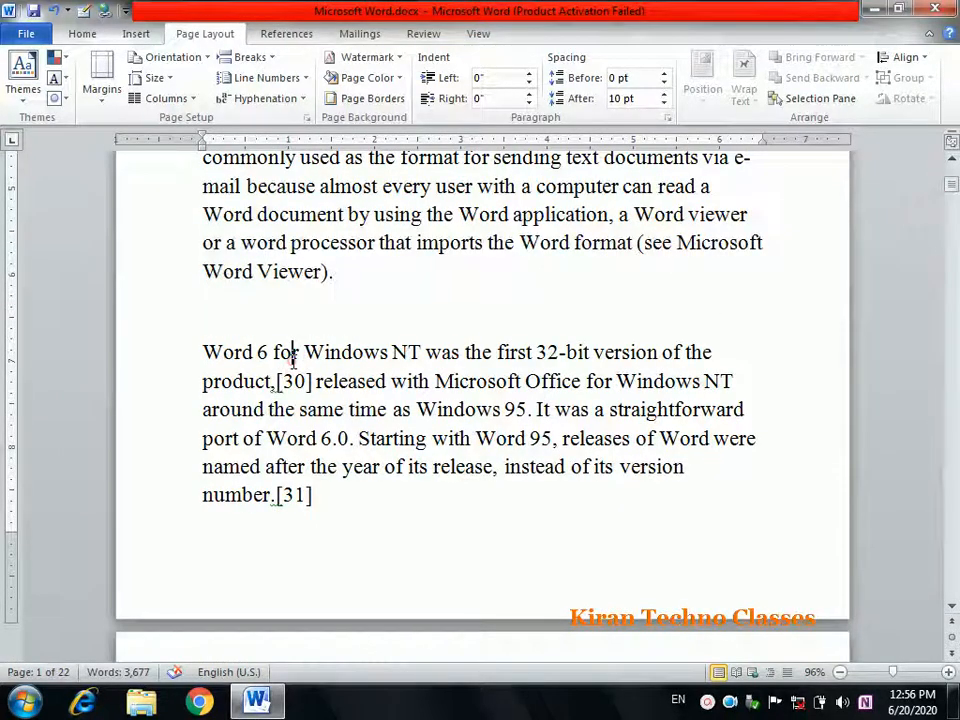
{"action": "left_click", "coordinate": [202, 352]}
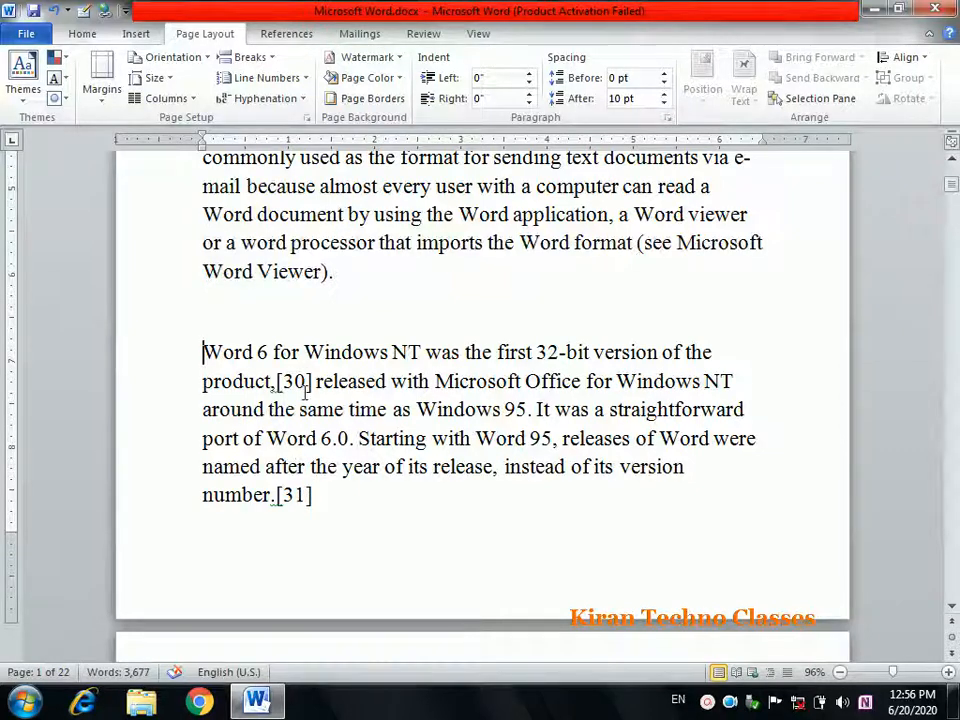
{"action": "left_click", "coordinate": [666, 118]}
{"action": "left_click", "coordinate": [680, 329]}
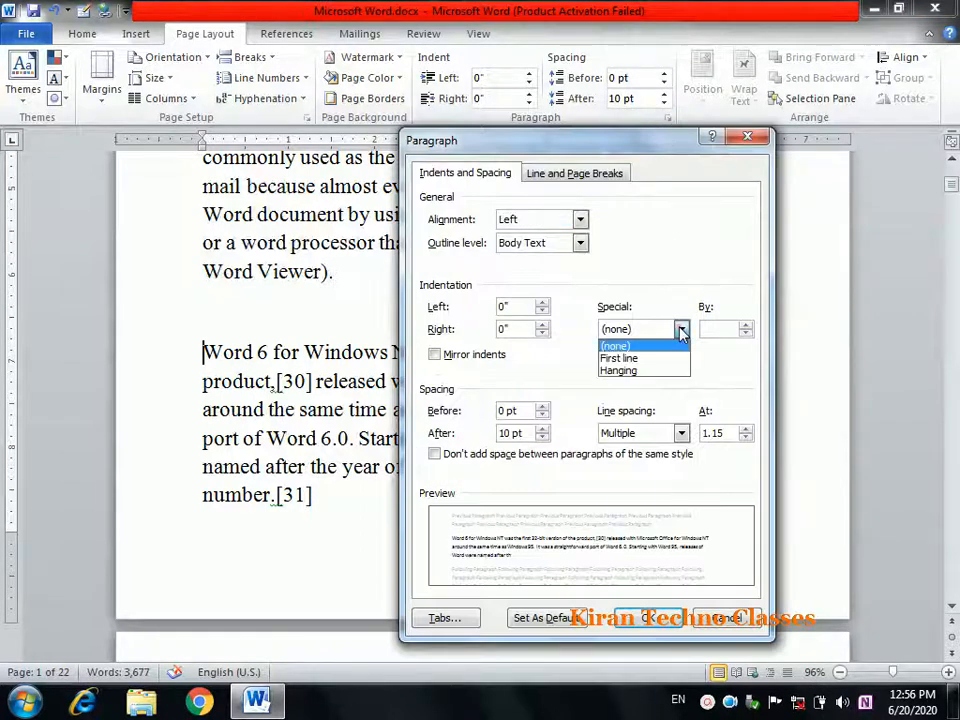
{"action": "left_click", "coordinate": [655, 371]}
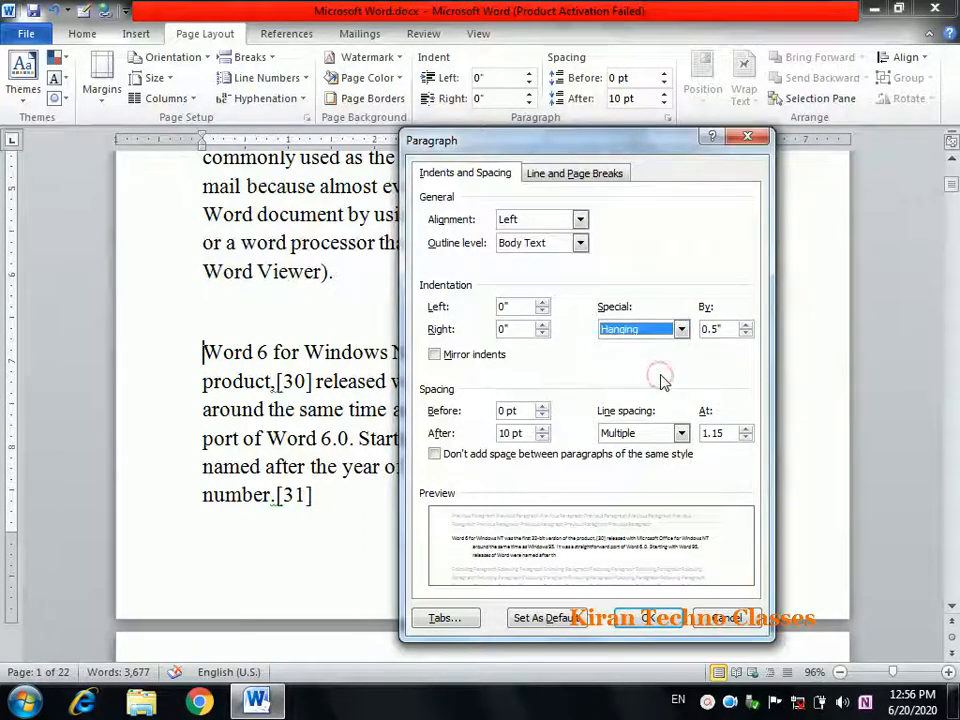
{"action": "left_click", "coordinate": [745, 325]}
{"action": "left_click", "coordinate": [745, 325]}
{"action": "left_click", "coordinate": [745, 325]}
{"action": "left_click", "coordinate": [745, 325]}
{"action": "left_click", "coordinate": [745, 325]}
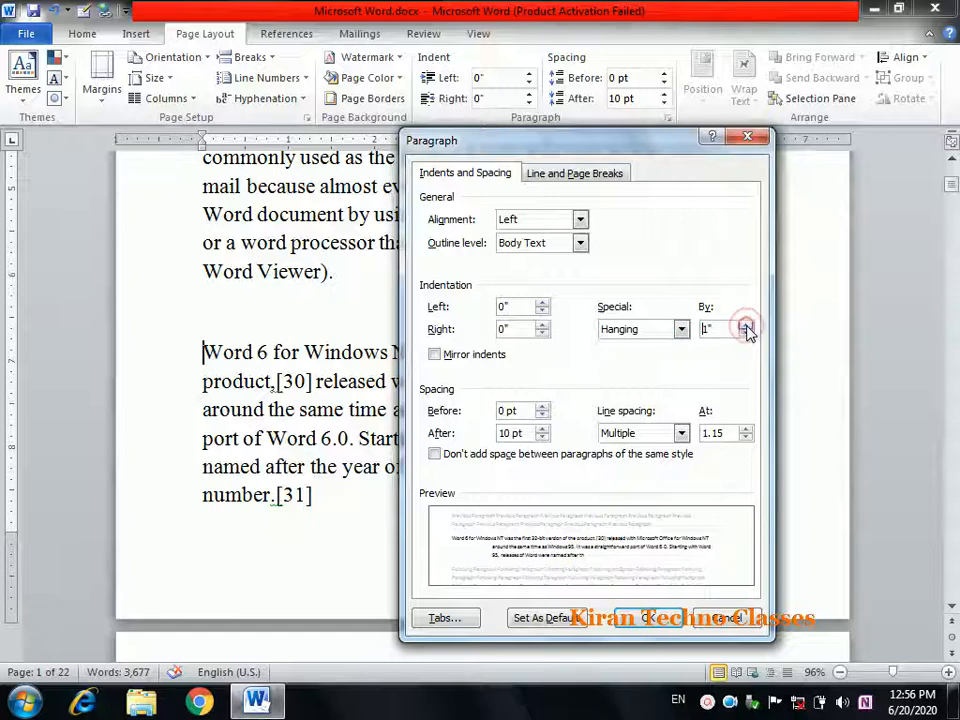
{"action": "left_click", "coordinate": [654, 622]}
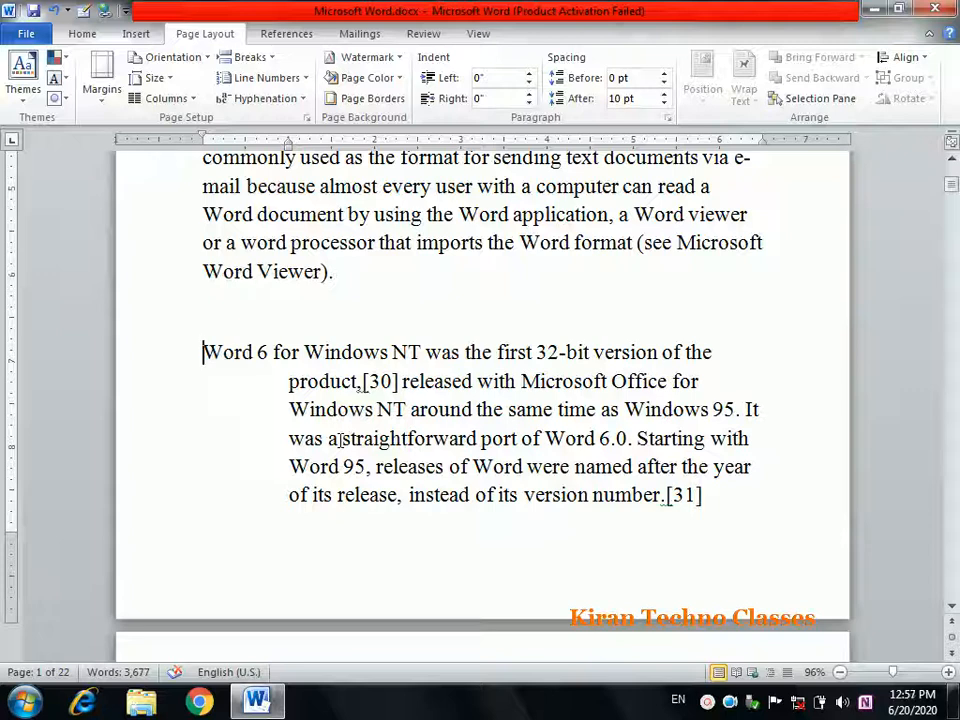
Step: Remove the hanging indent from the "Word 6 for Windows NT" paragraph and give it a hanging indent of 2"
{"action": "key", "text": "ctrl+shift+t"}
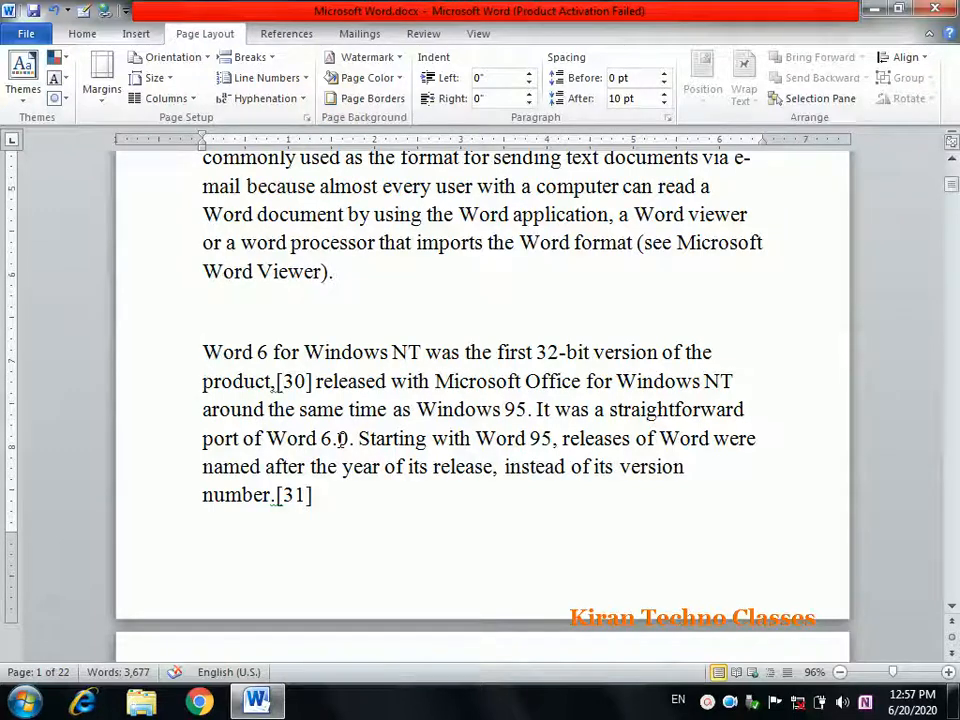
{"action": "key", "text": "ctrl+t"}
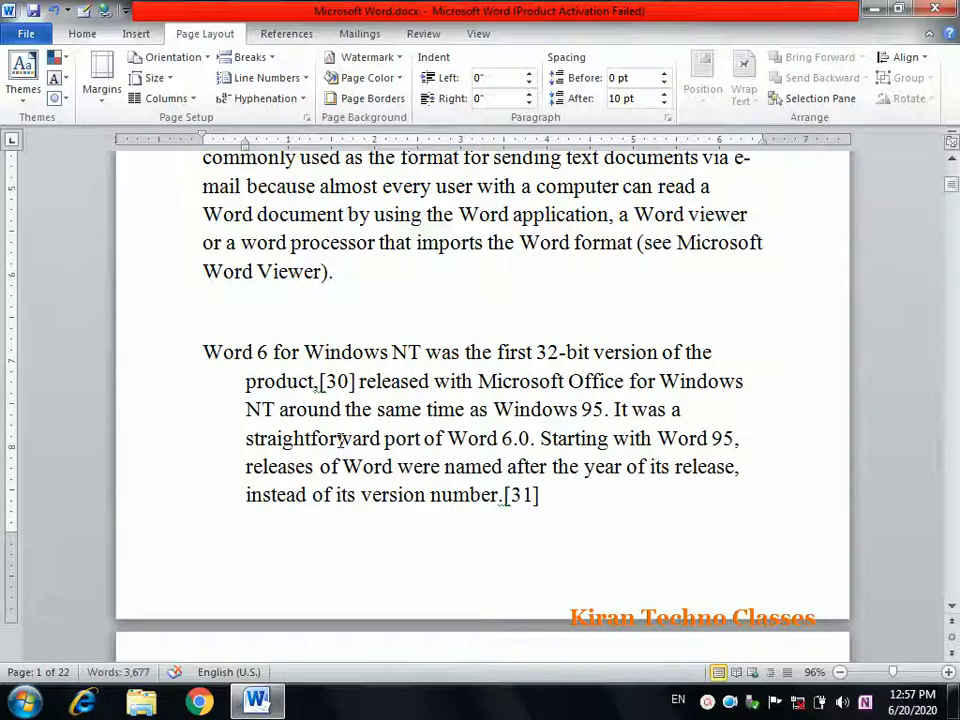
{"action": "key", "text": "ctrl+t"}
{"action": "key", "text": "ctrl+t"}
{"action": "key", "text": "ctrl+t"}
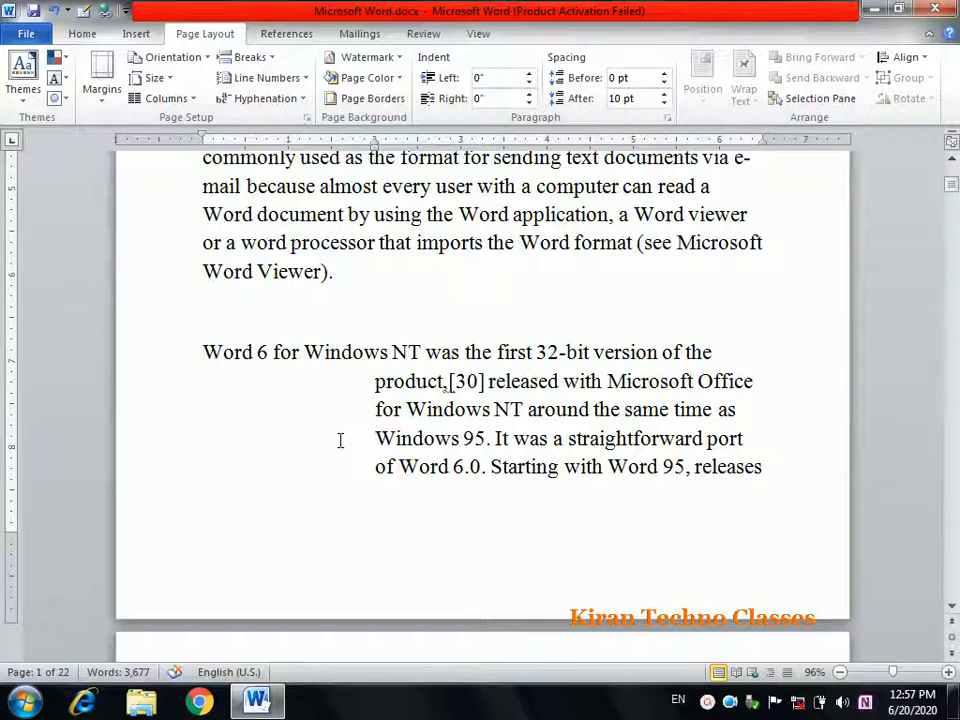
{"action": "key", "text": "ctrl+a"}
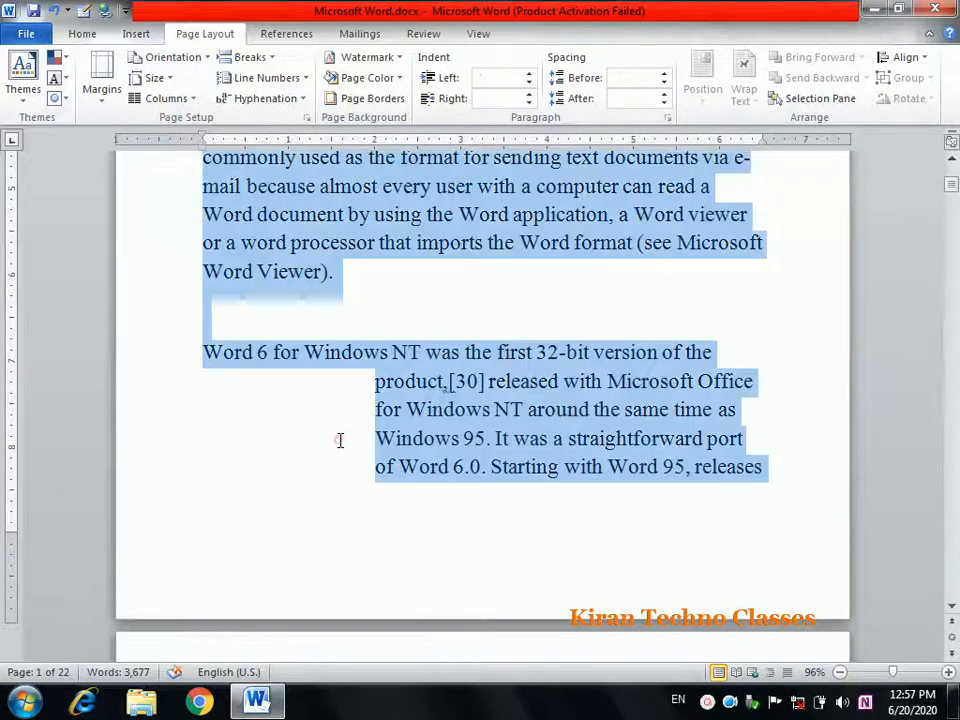
{"action": "left_click", "coordinate": [340, 446]}
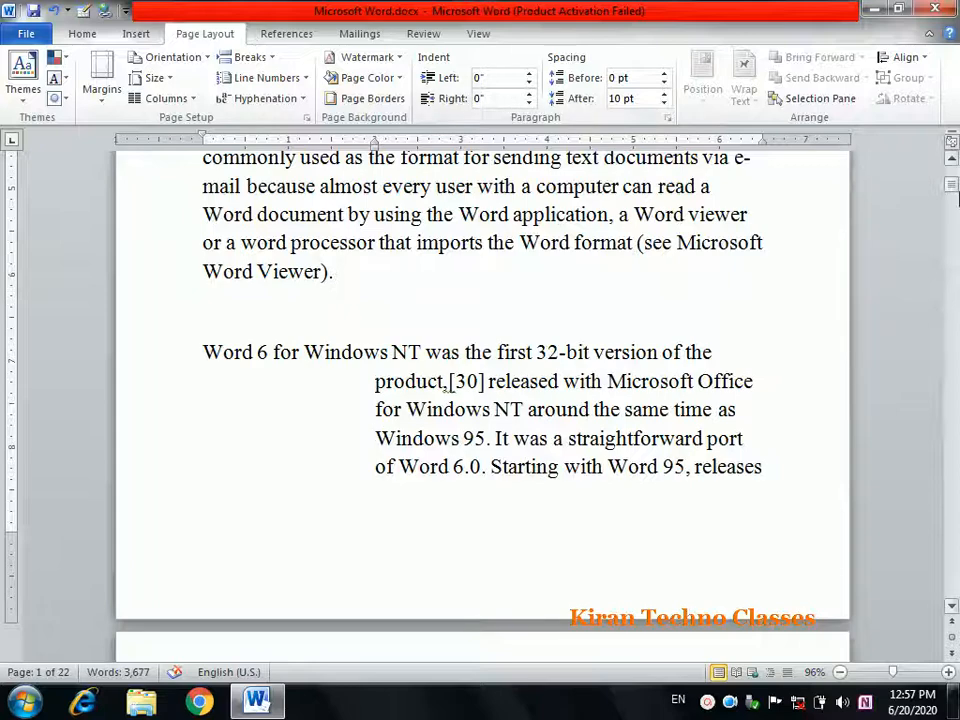
{"action": "mouse_move", "coordinate": [955, 195]}
{"action": "left_mouse_down"}
{"action": "mouse_move", "coordinate": [956, 255]}
{"action": "mouse_move", "coordinate": [956, 180]}
{"action": "left_mouse_up"}
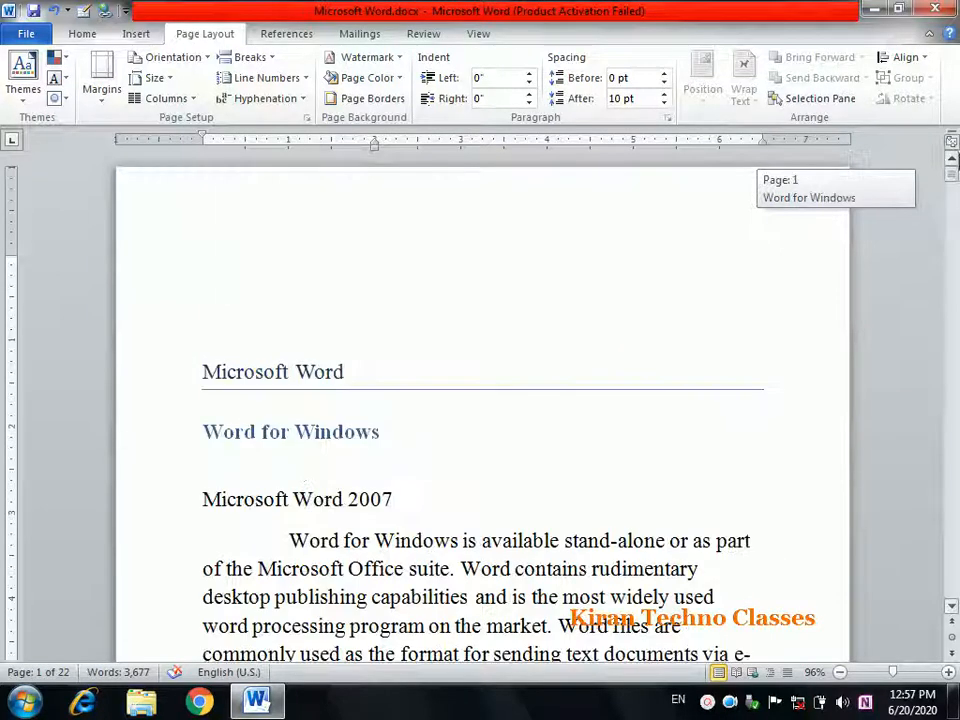
Step: Keep the current Windows color scheme and stop its performance message from showing again
{"action": "left_click", "coordinate": [282, 36]}
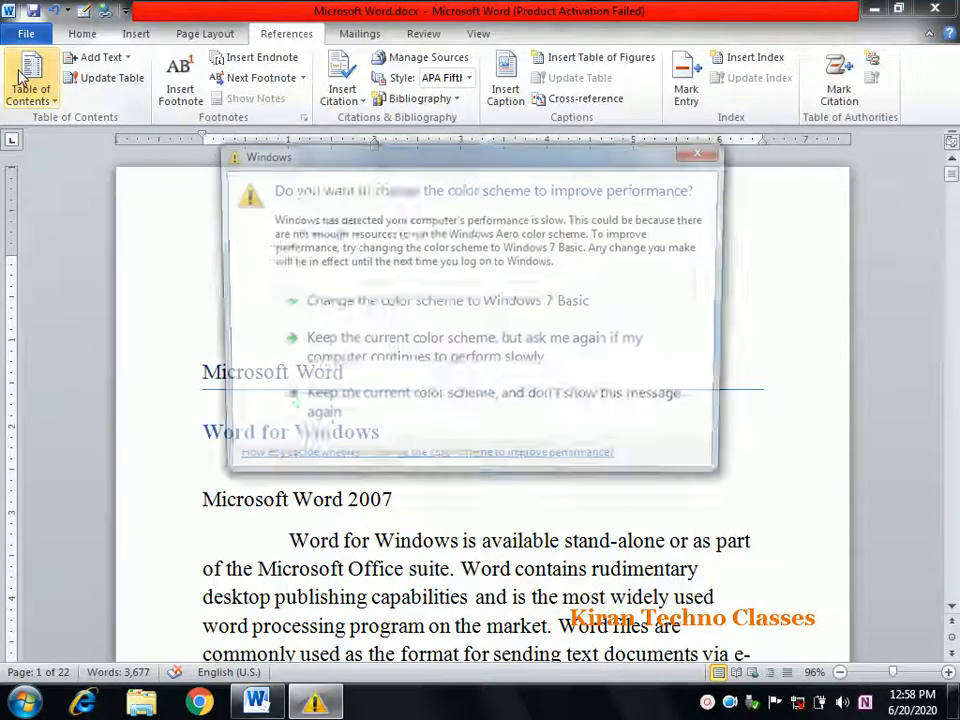
{"action": "left_click", "coordinate": [413, 403]}
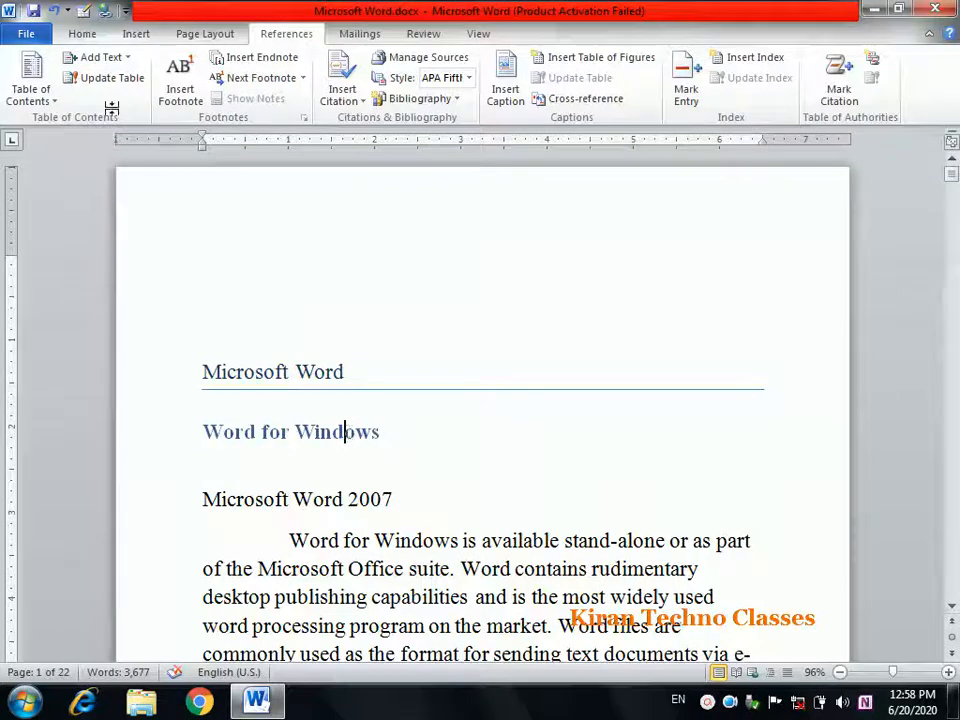
Step: Examine the heading styles of the "Word for Windows" and "Word for Mac" headings in the document
{"action": "left_click", "coordinate": [84, 34]}
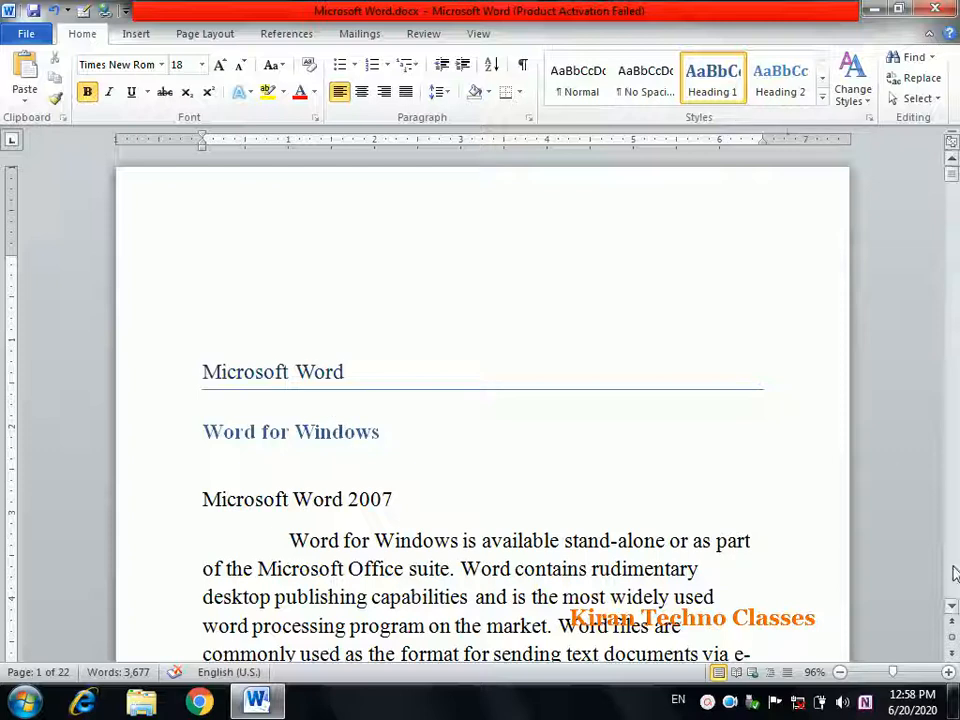
{"action": "scroll", "coordinate": [952, 610], "scroll_direction": "down", "scroll_amount": 5}
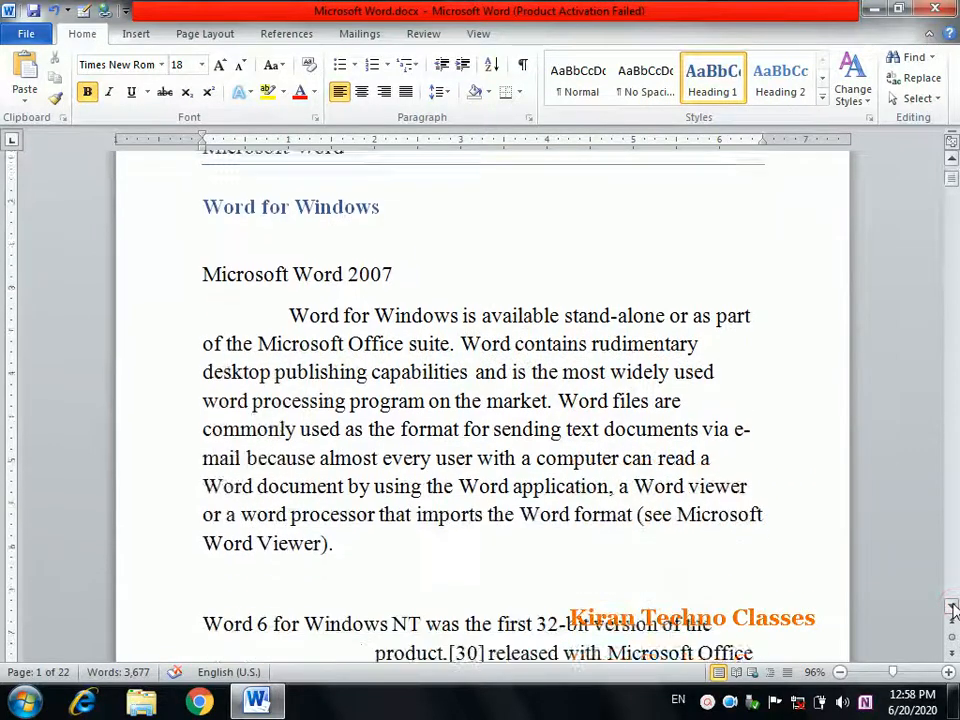
{"action": "scroll", "coordinate": [952, 610], "scroll_direction": "down", "scroll_amount": 6}
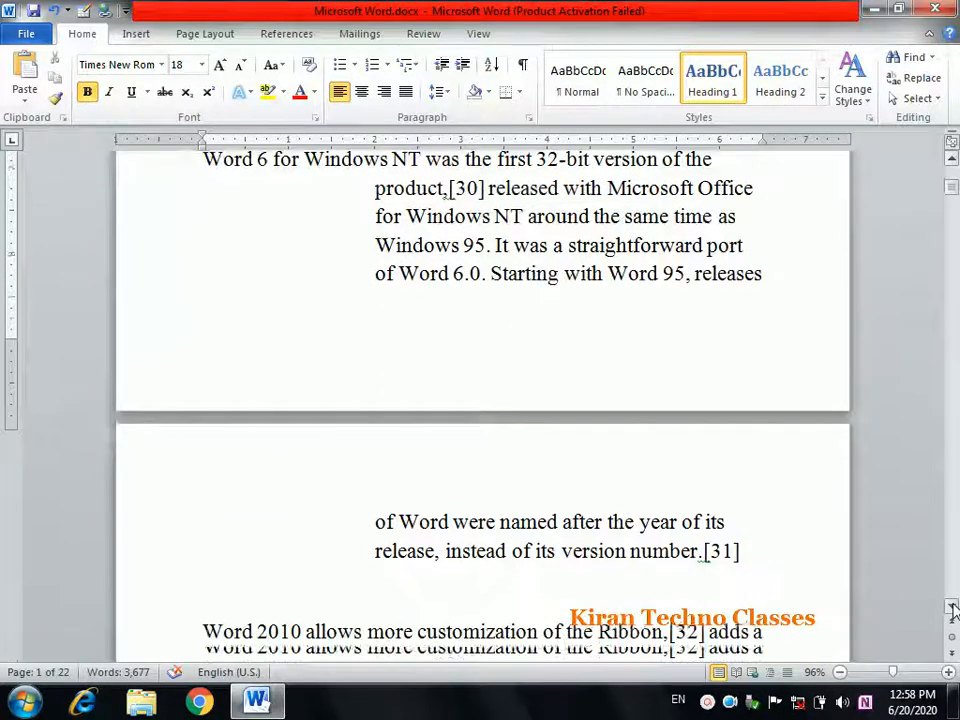
{"action": "scroll", "coordinate": [952, 610], "scroll_direction": "down", "scroll_amount": 5}
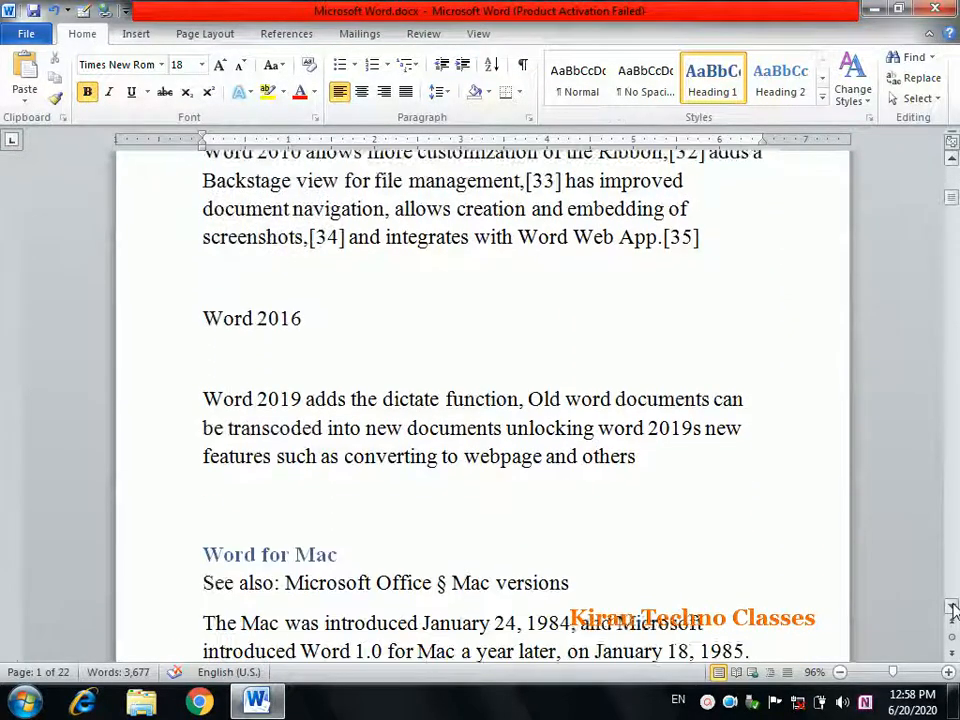
{"action": "mouse_move", "coordinate": [279, 523]}
{"action": "left_mouse_down"}
{"action": "mouse_move", "coordinate": [292, 548]}
{"action": "mouse_move", "coordinate": [282, 540]}
{"action": "left_mouse_up"}
{"action": "left_click", "coordinate": [222, 524]}
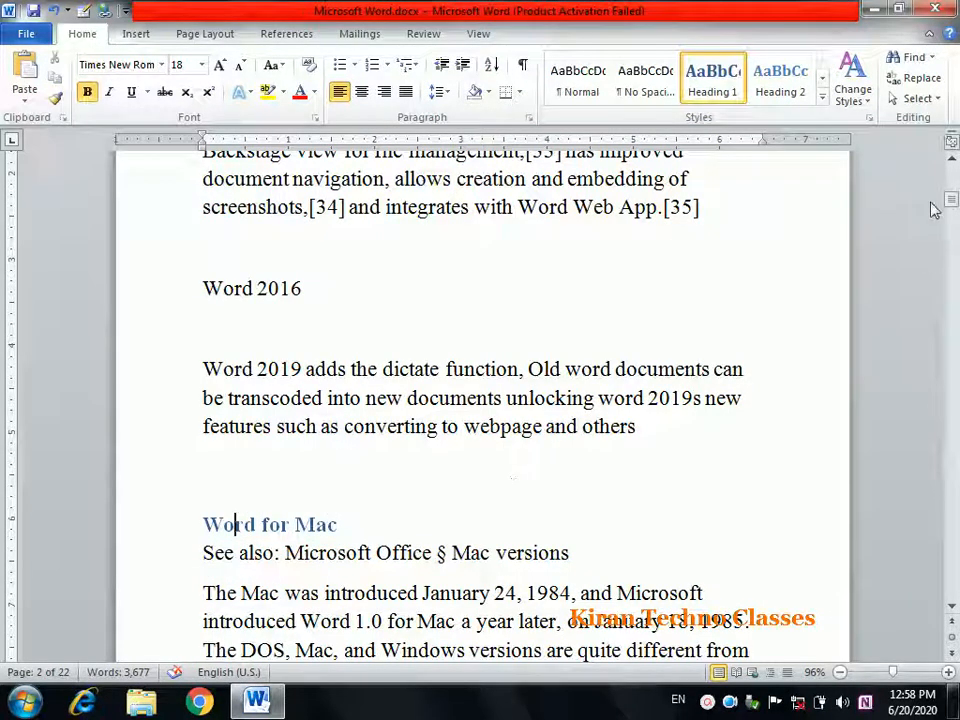
{"action": "left_click_drag", "start_coordinate": [951, 200], "coordinate": [950, 152]}
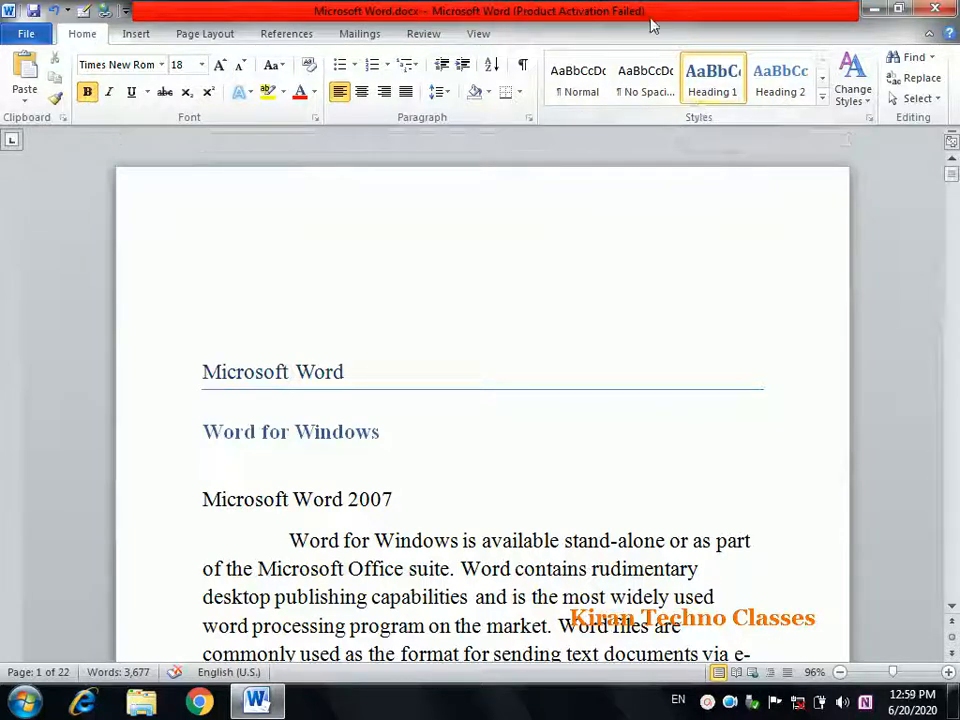
{"action": "left_click", "coordinate": [293, 40]}
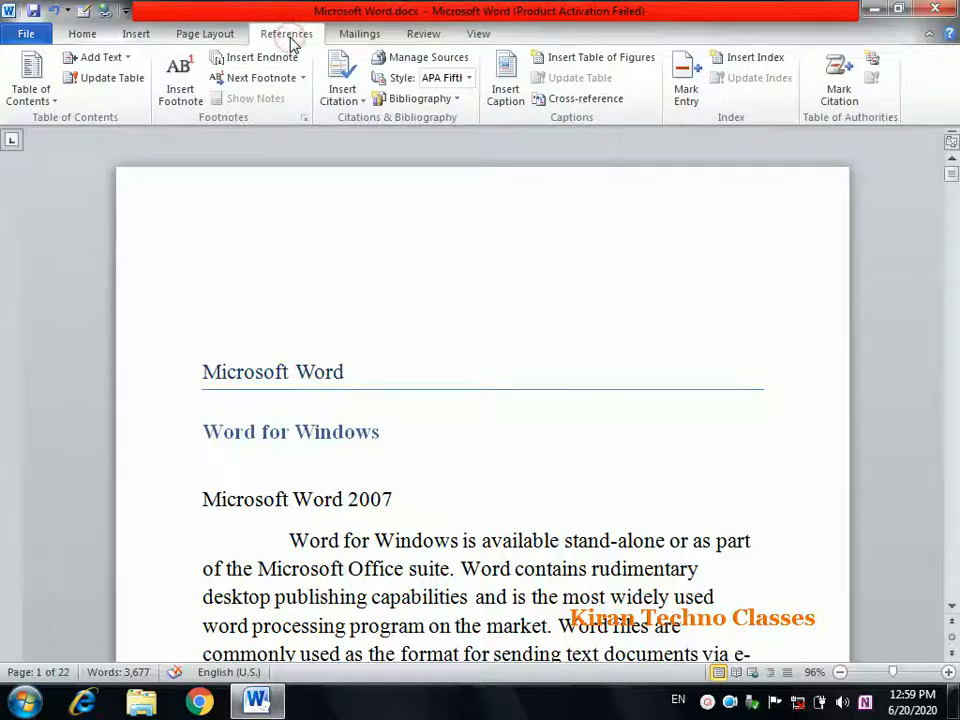
{"action": "left_click", "coordinate": [79, 34]}
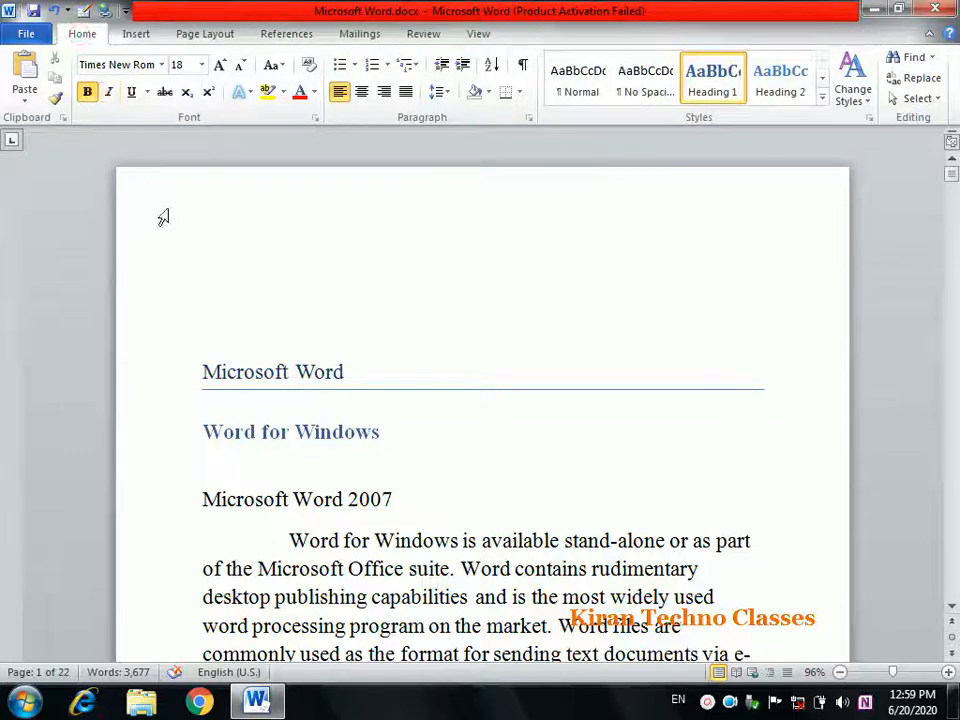
Step: Insert a table of 3 columns and 6 rows on the empty line above the "Microsoft Word" title and narrow its first column
{"action": "left_click", "coordinate": [214, 227]}
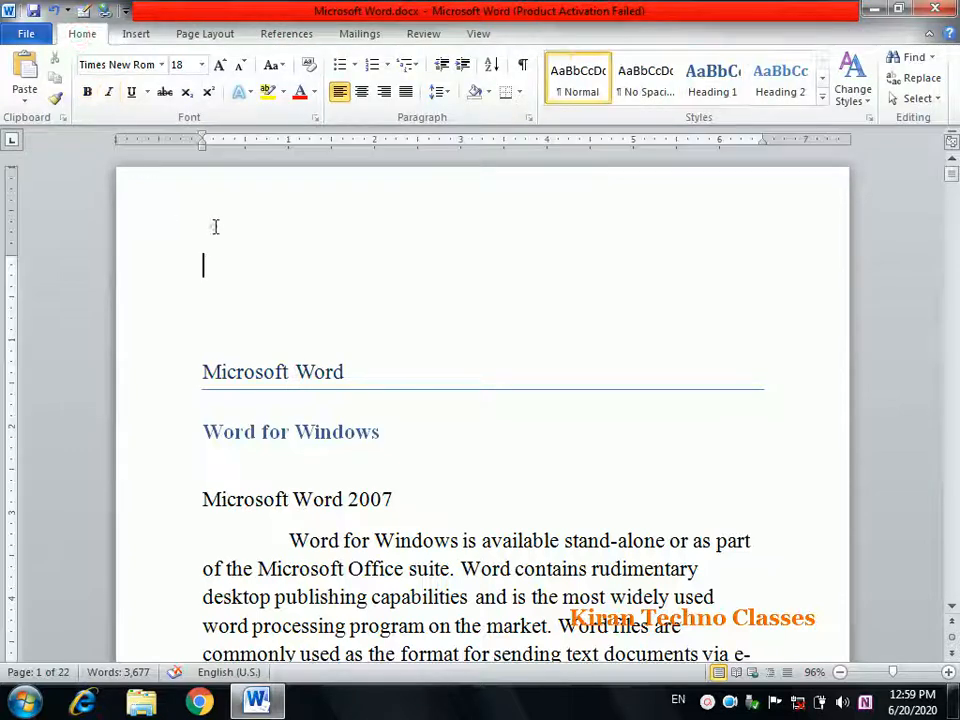
{"action": "left_click", "coordinate": [134, 38]}
{"action": "left_click", "coordinate": [120, 92]}
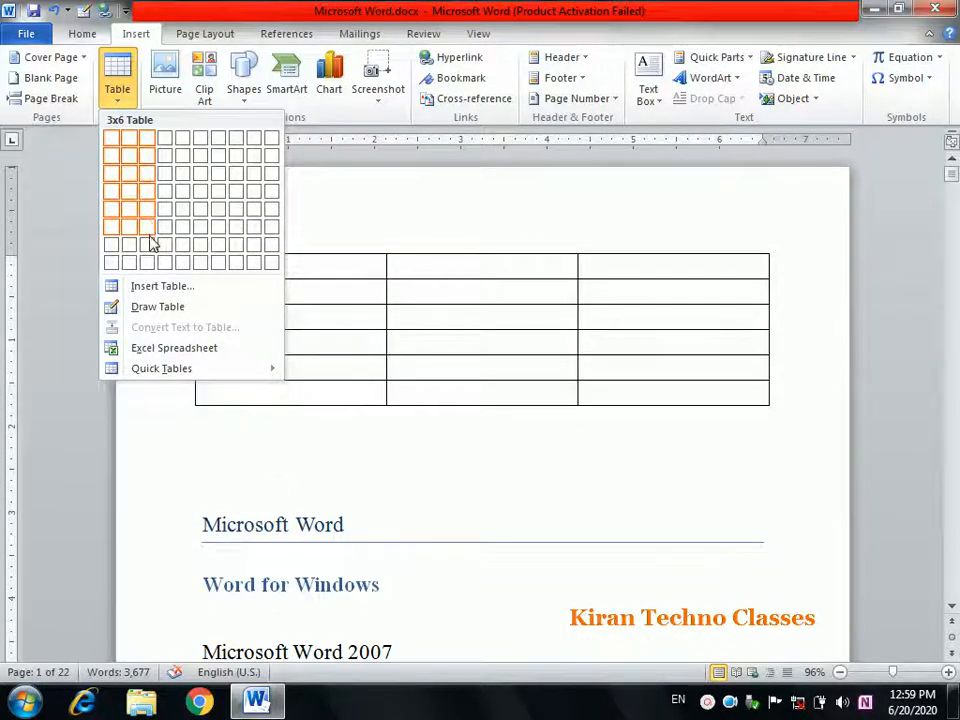
{"action": "left_click", "coordinate": [150, 240]}
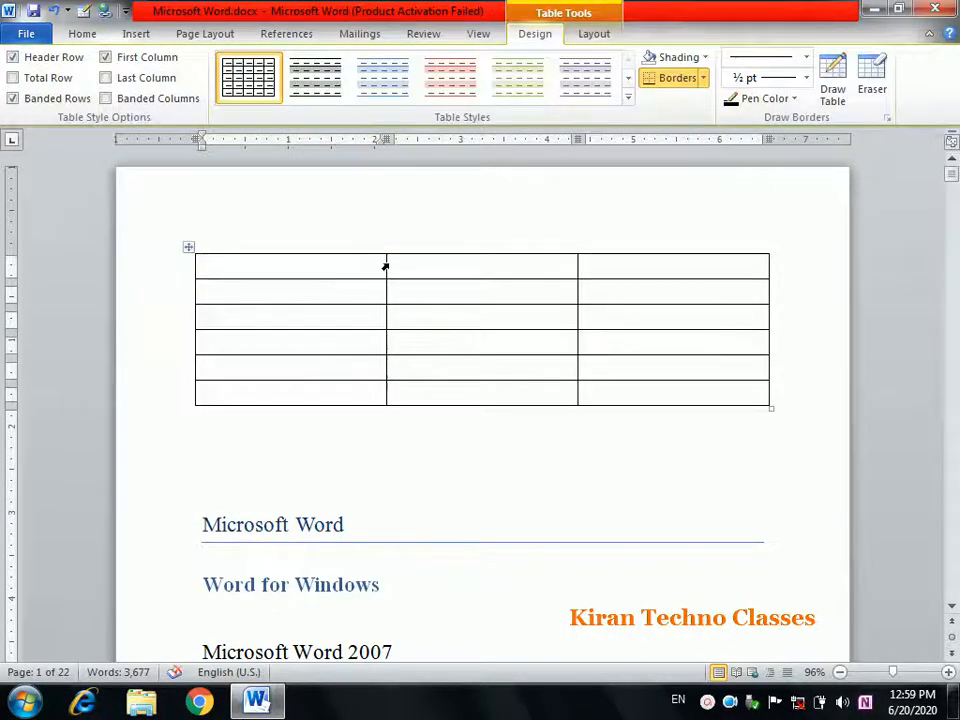
{"action": "left_click_drag", "start_coordinate": [384, 267], "coordinate": [256, 272]}
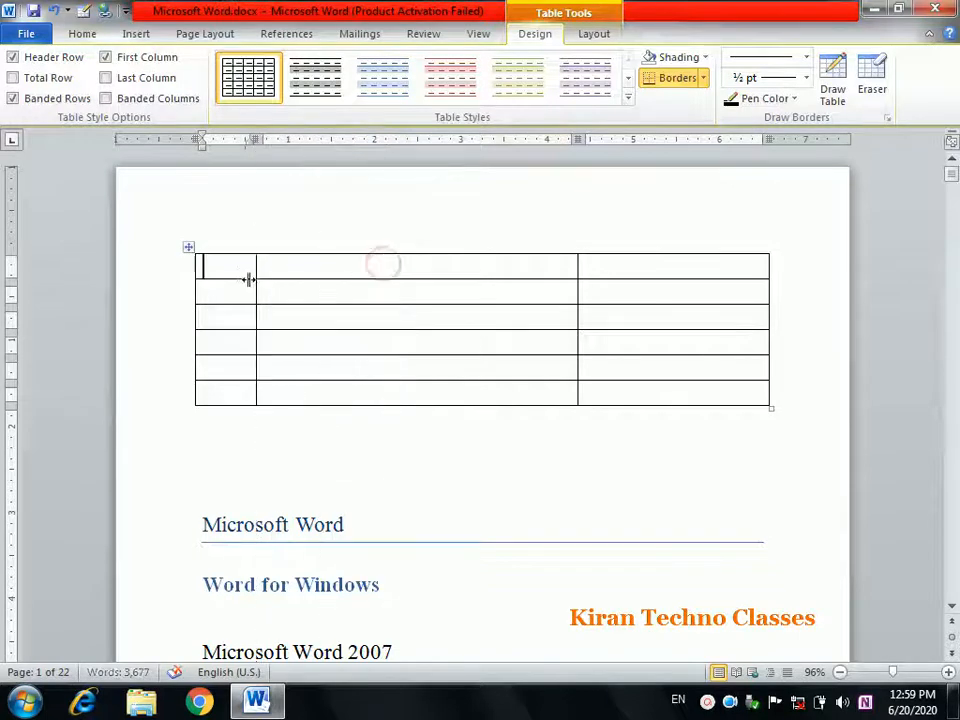
Step: Fill the table's header row with "S.No", "Name" and "Page"
{"action": "type", "text": "S.No"}
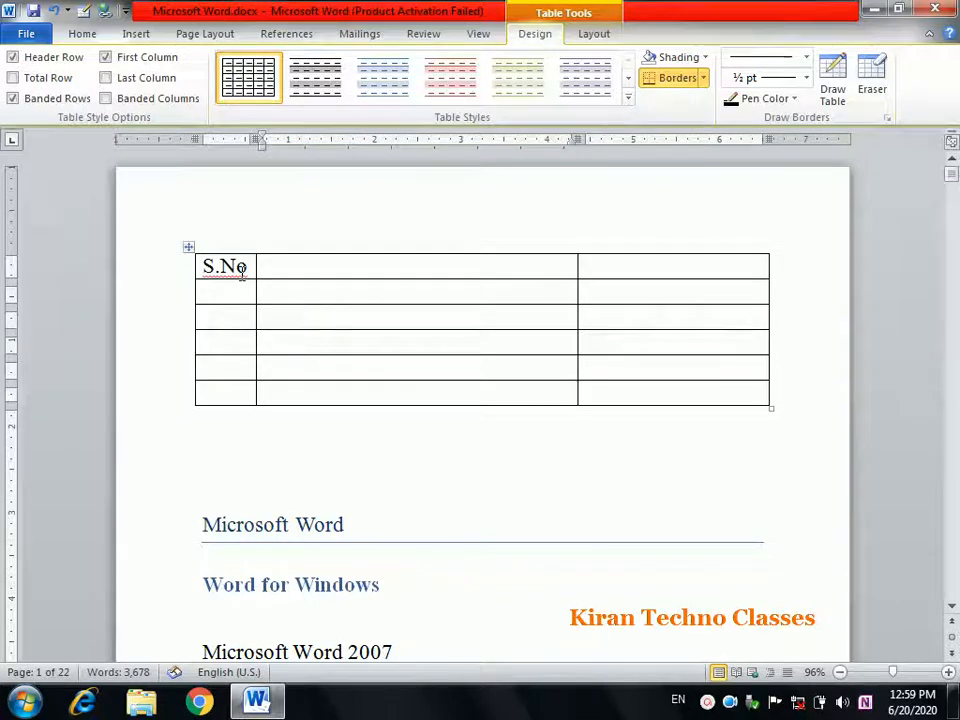
{"action": "key", "text": "Tab"}
{"action": "type", "text": "Name"}
{"action": "key", "text": "Tab"}
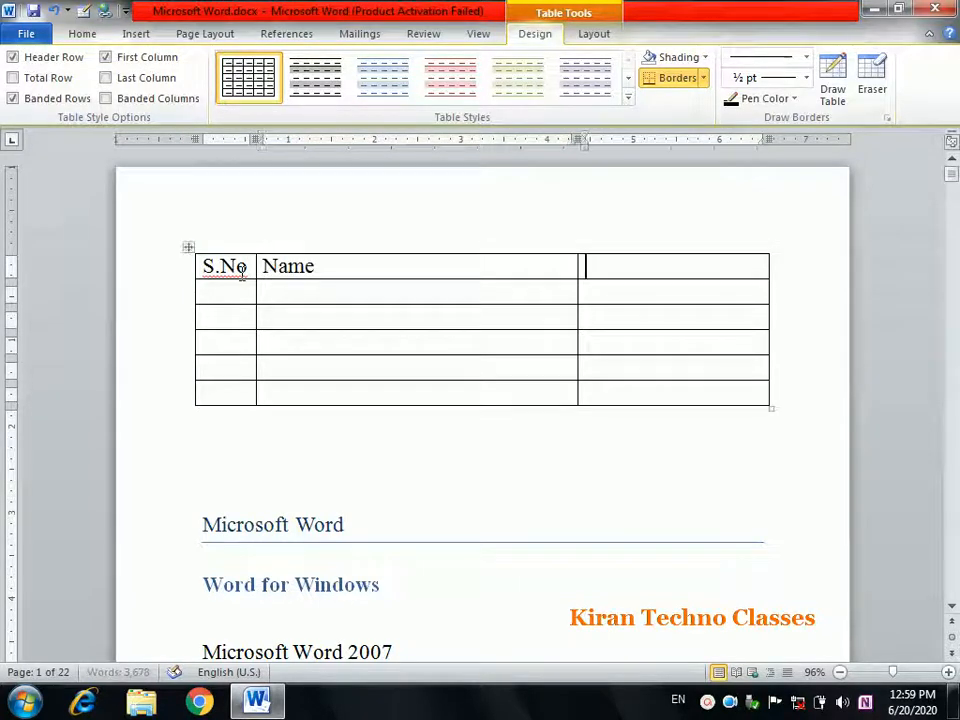
{"action": "type", "text": "Page"}
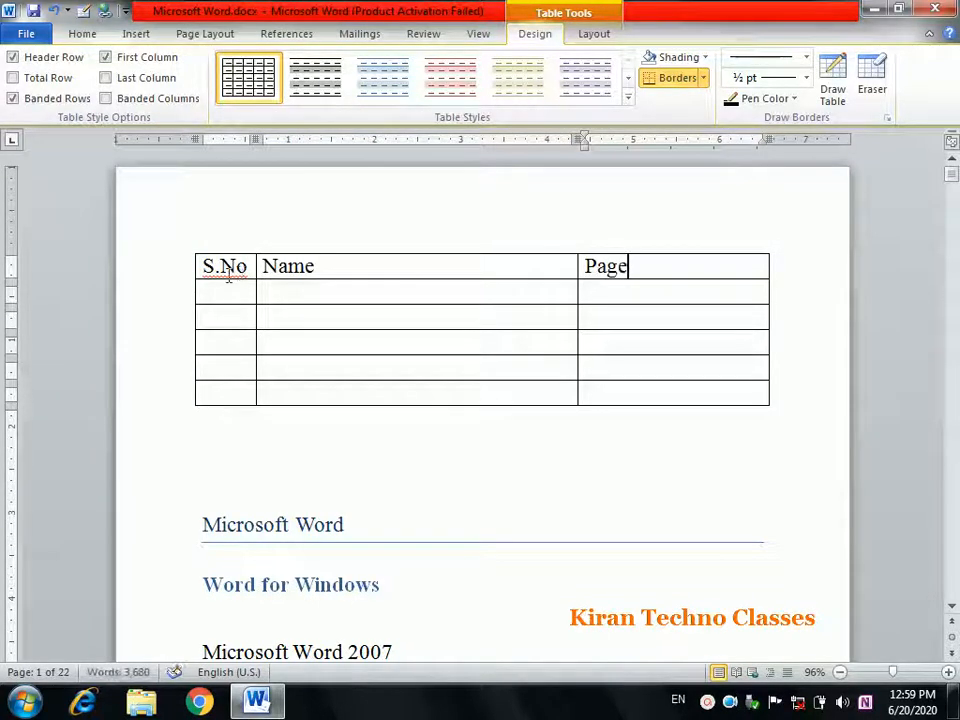
Step: Number the first two rows below the table header 1 and 2 in the S.No column
{"action": "left_click", "coordinate": [208, 302]}
{"action": "type", "text": "1"}
{"action": "left_click", "coordinate": [223, 316]}
{"action": "type", "text": "2"}
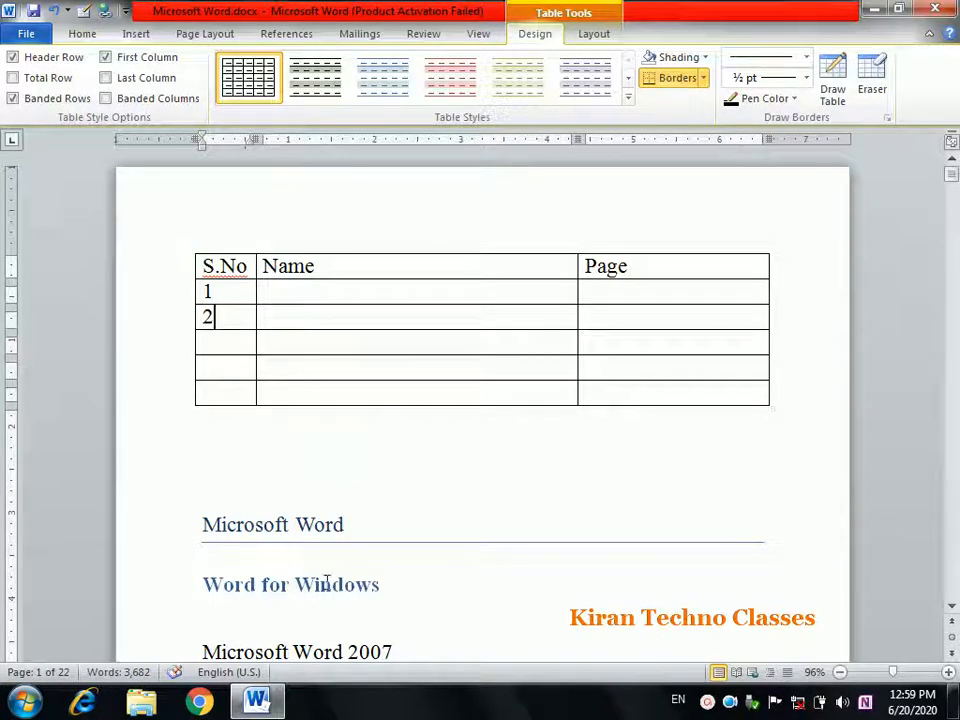
Step: Enter "Word for Windows" as the name in row 1 of the table, with its heading's page number 1
{"action": "left_click", "coordinate": [300, 293]}
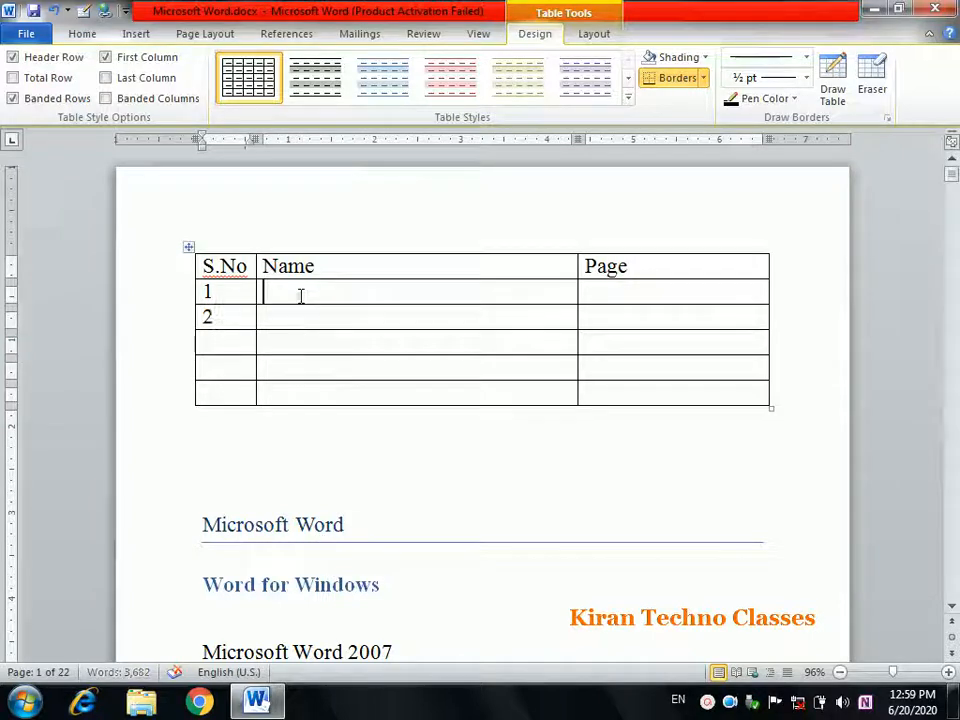
{"action": "type", "text": "Word"}
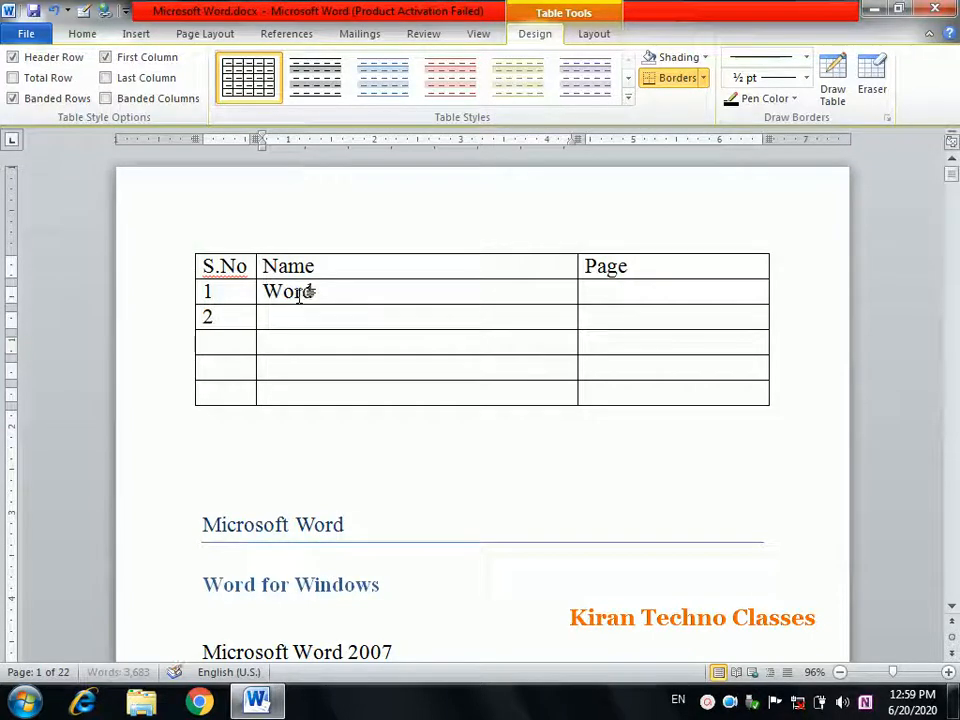
{"action": "type", "text": " for Windows"}
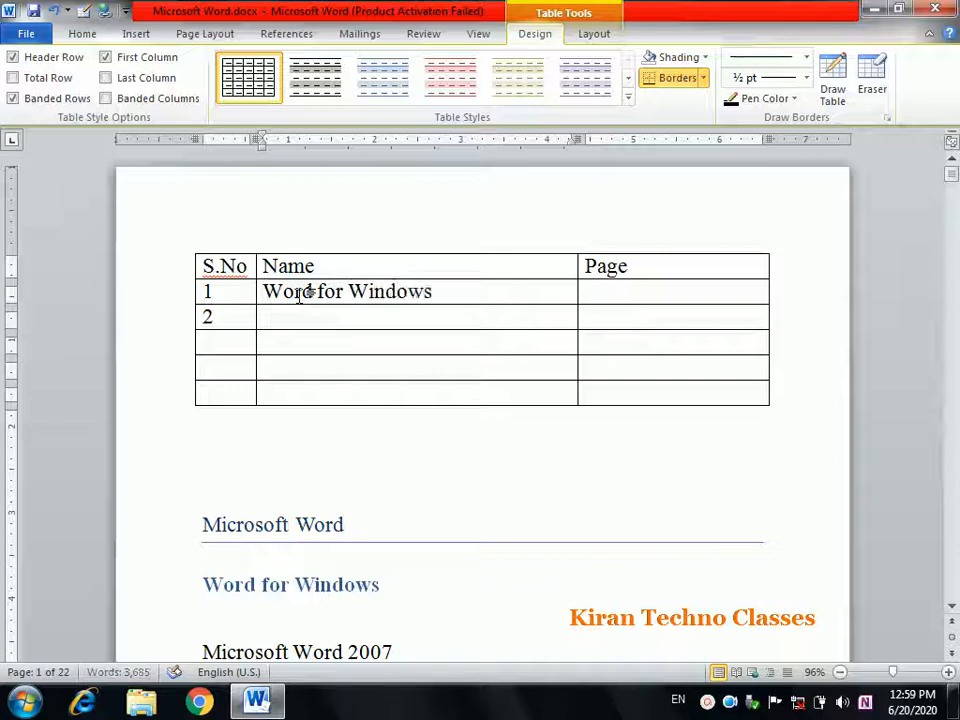
{"action": "left_click", "coordinate": [585, 288]}
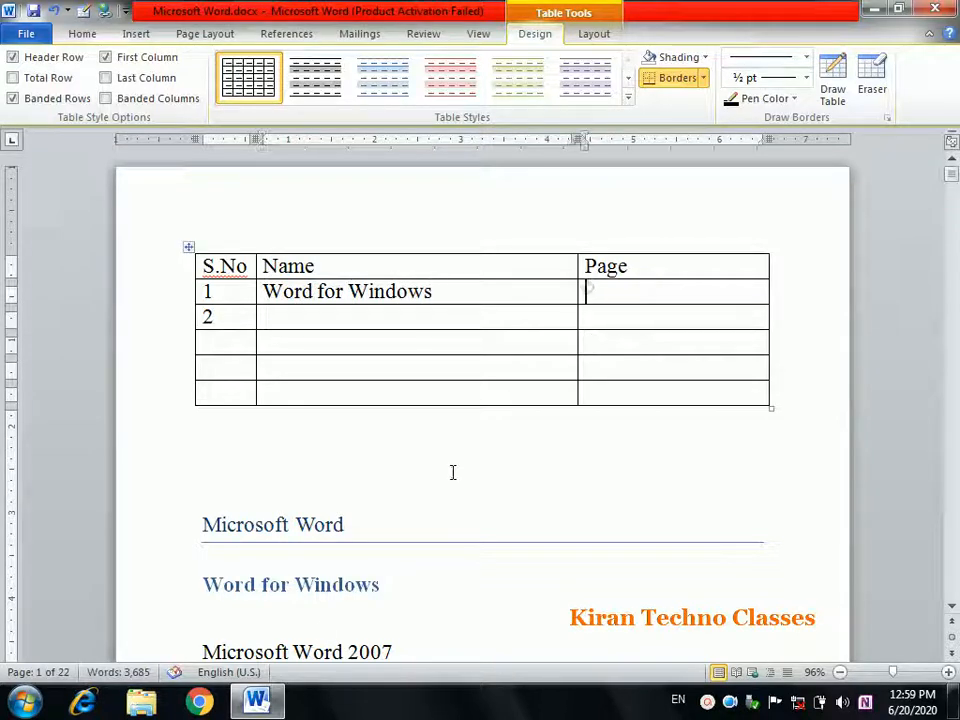
{"action": "left_click", "coordinate": [258, 588]}
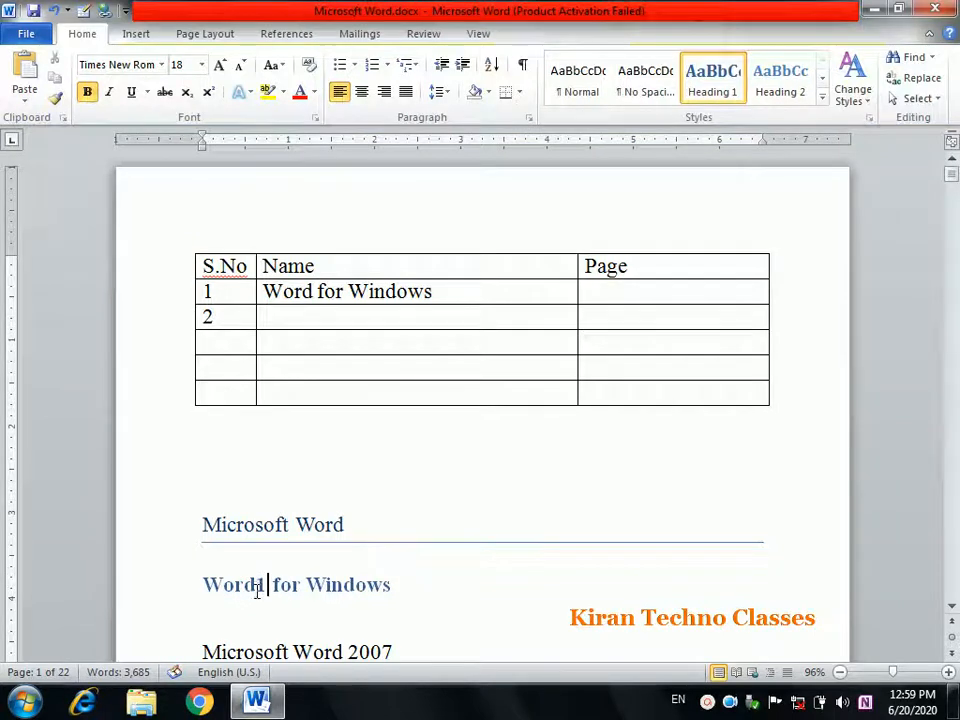
{"action": "left_click", "coordinate": [611, 292]}
{"action": "type", "text": "1"}
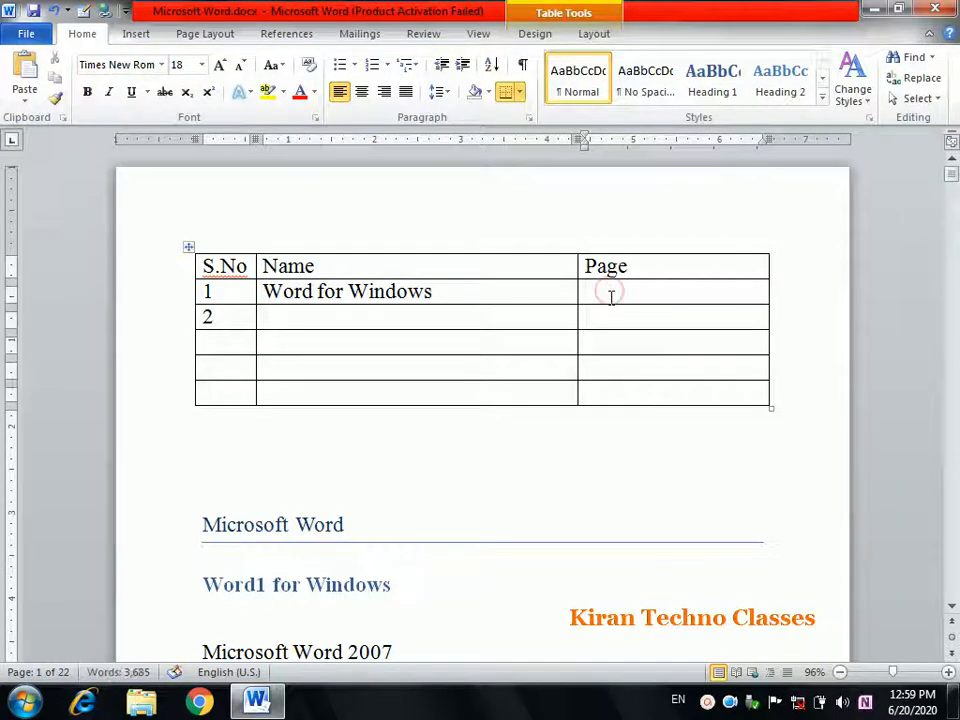
Step: Enter "Word for MAC" as the name in row 2, look up its heading's page and enter page 2
{"action": "left_click", "coordinate": [275, 322]}
{"action": "type", "text": "Word for A"}
{"action": "key", "text": "BackSpace"}
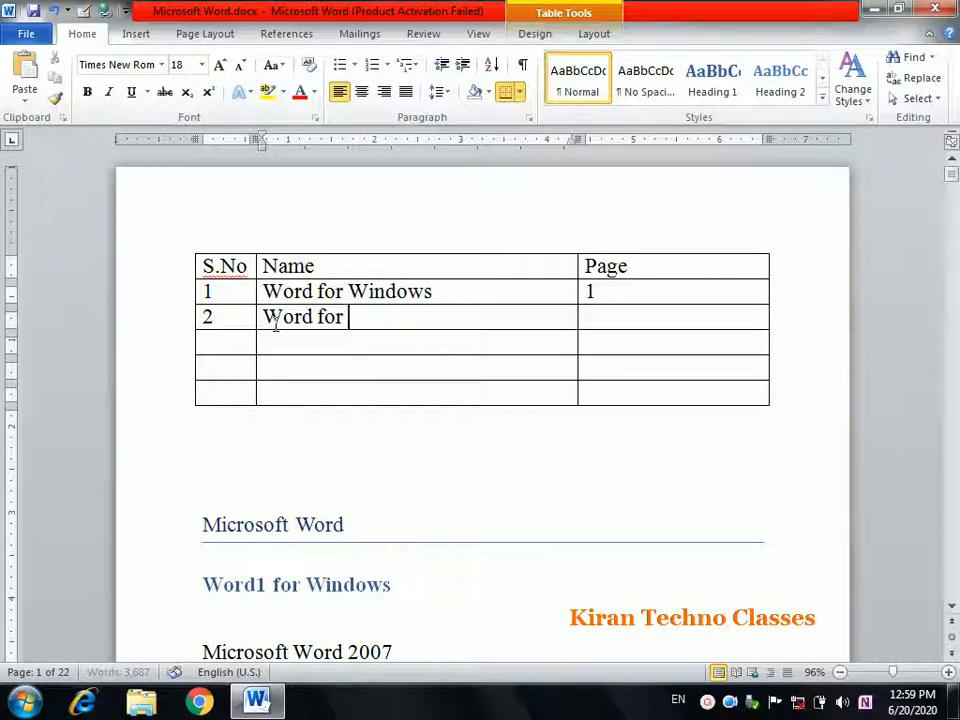
{"action": "type", "text": "MAC"}
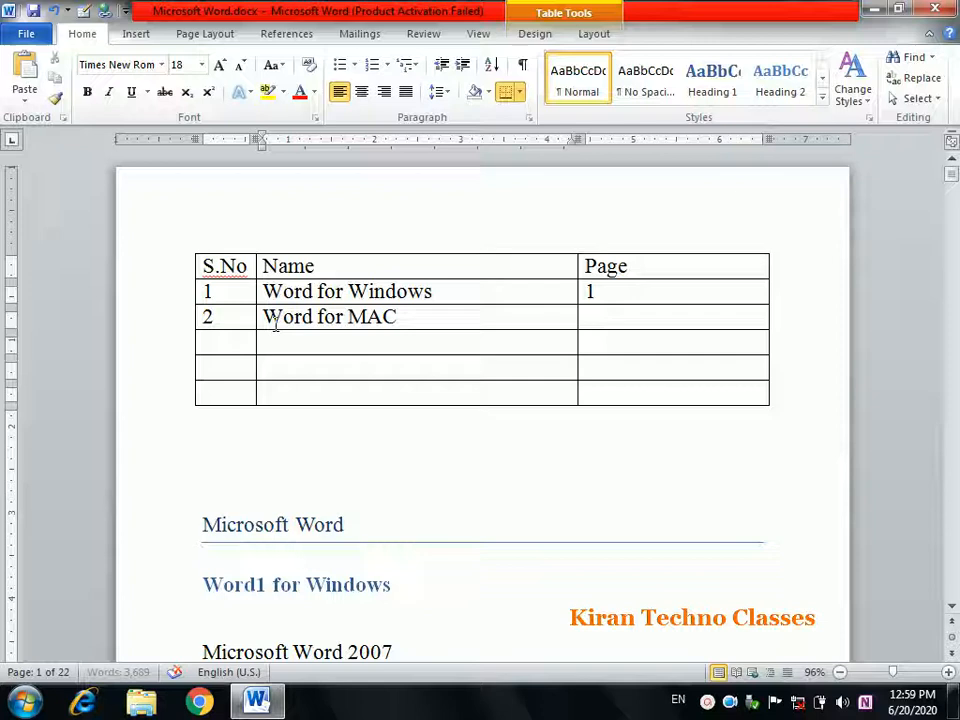
{"action": "left_click", "coordinate": [596, 310]}
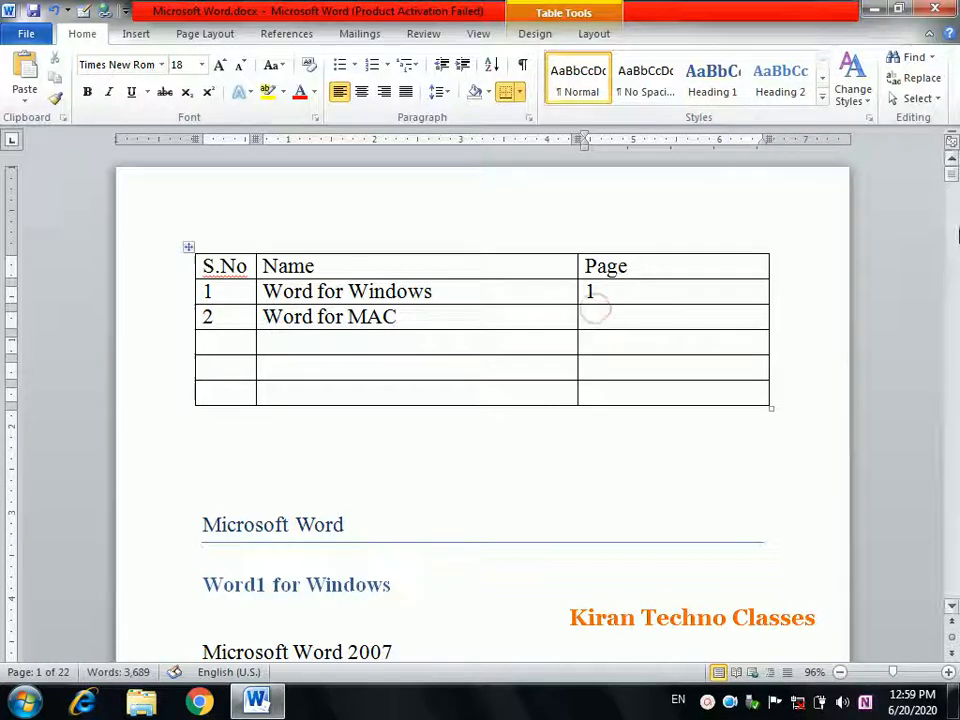
{"action": "left_click_drag", "start_coordinate": [951, 174], "coordinate": [951, 203]}
{"action": "left_click", "coordinate": [399, 420]}
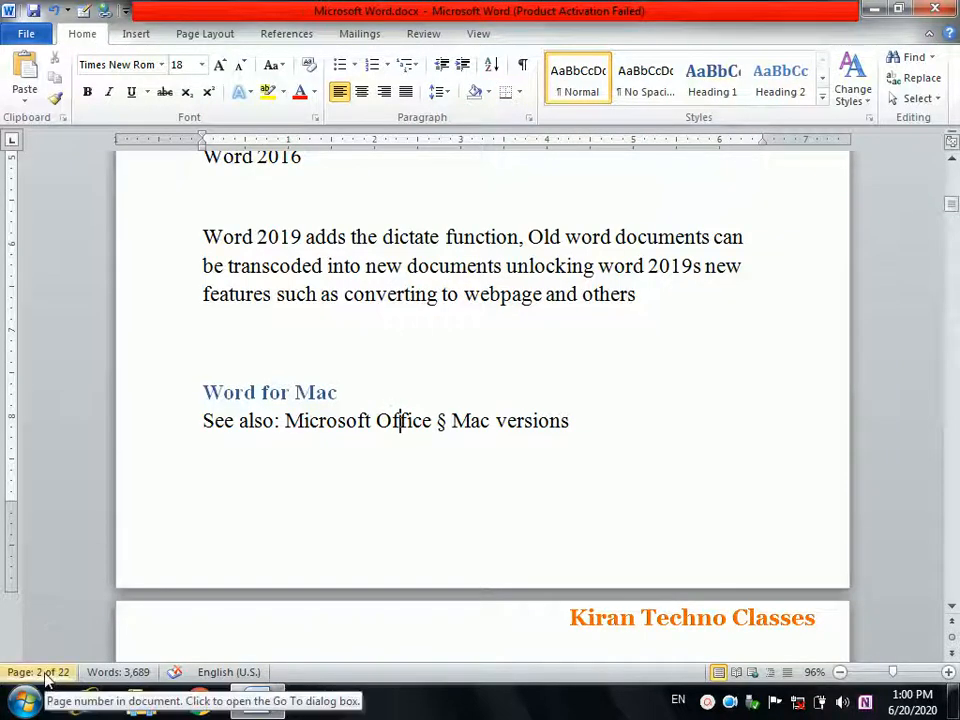
{"action": "left_click_drag", "start_coordinate": [951, 203], "coordinate": [951, 173]}
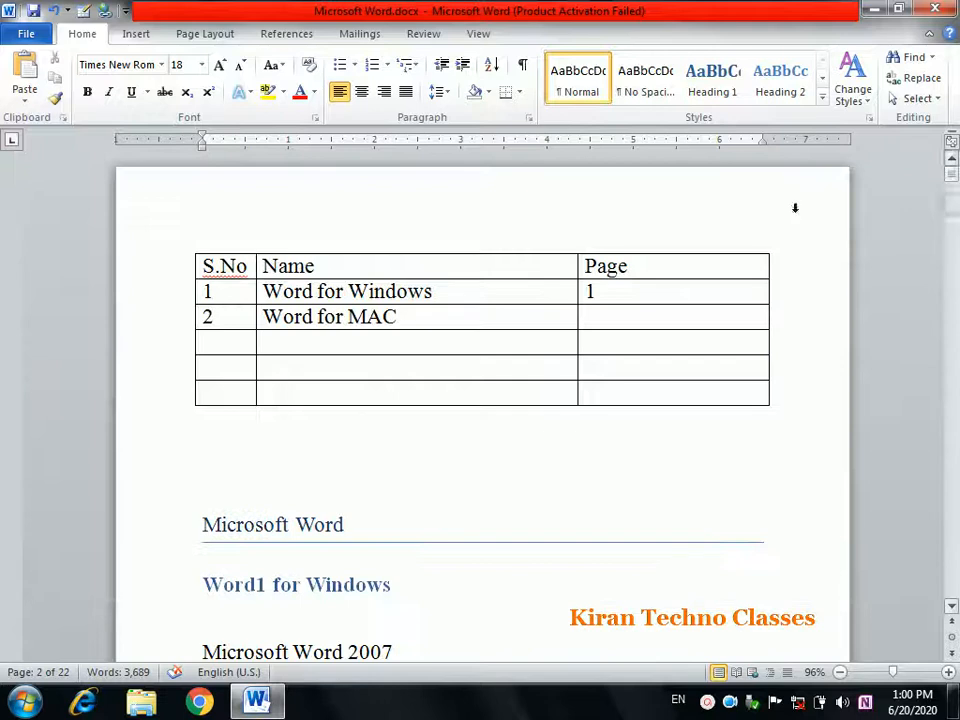
{"action": "left_click", "coordinate": [626, 319]}
{"action": "type", "text": "2"}
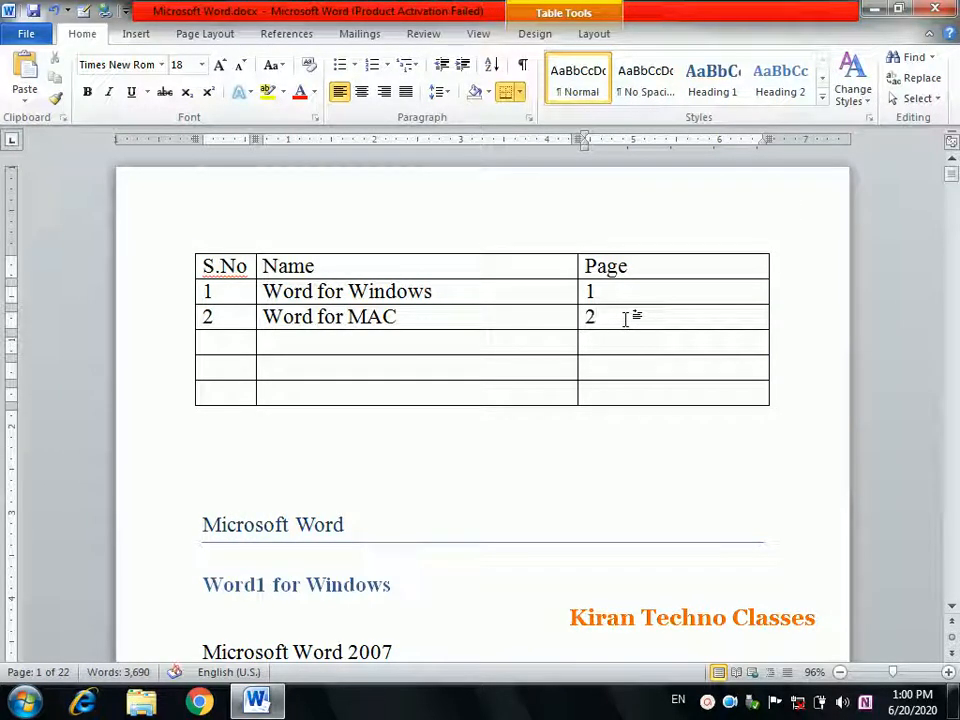
Step: Look up the page of the "Word for Mobile" heading and add table entry 3, "Word For Mobile", page 5
{"action": "left_click_drag", "start_coordinate": [951, 175], "coordinate": [951, 257]}
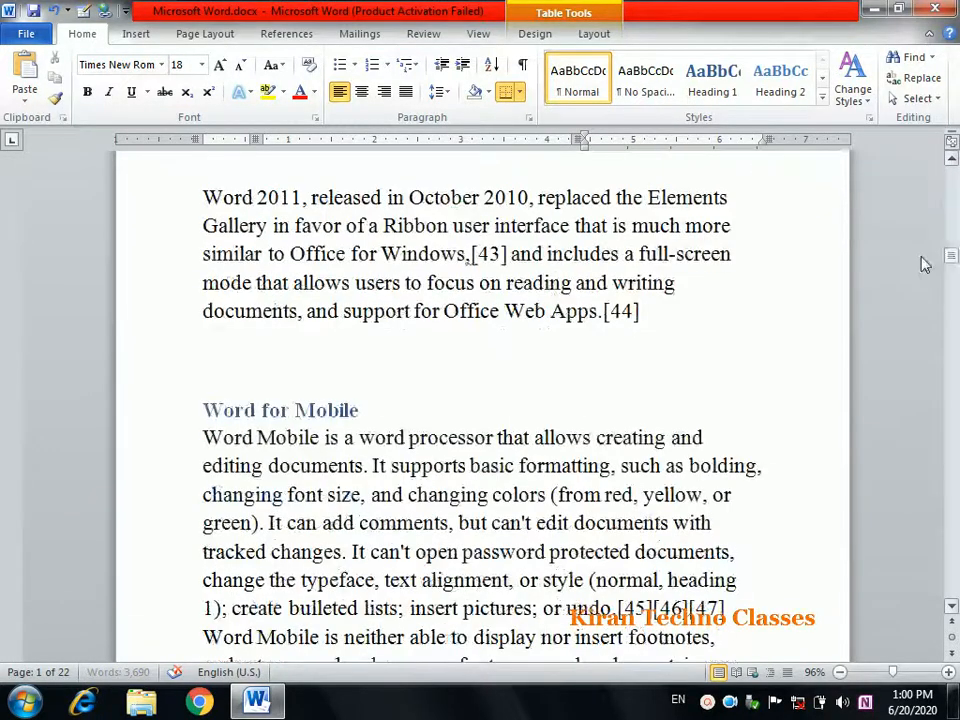
{"action": "left_click", "coordinate": [244, 408]}
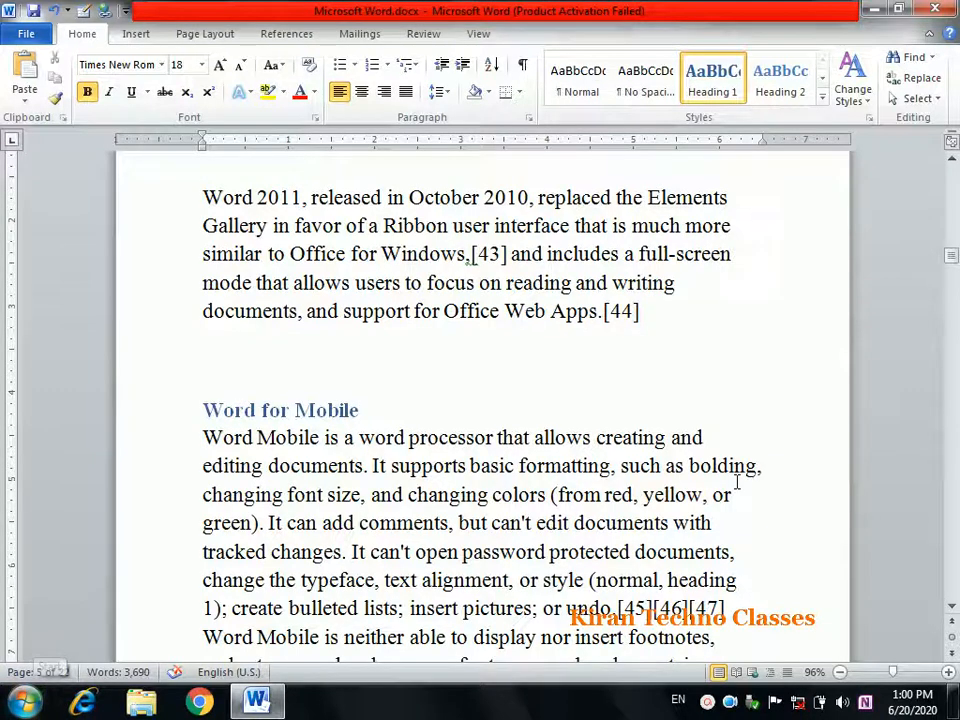
{"action": "left_click_drag", "start_coordinate": [951, 258], "coordinate": [945, 185]}
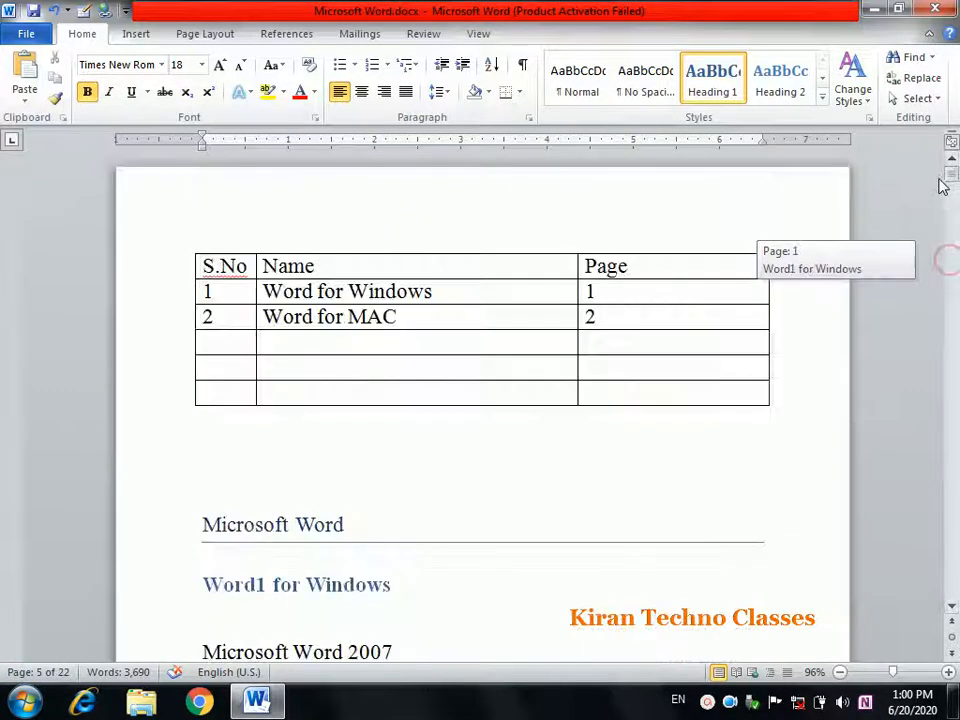
{"action": "left_click", "coordinate": [240, 343]}
{"action": "type", "text": "3"}
{"action": "key", "text": "Tab"}
{"action": "type", "text": "Word For Mobile"}
{"action": "key", "text": "Tab"}
{"action": "type", "text": "5"}
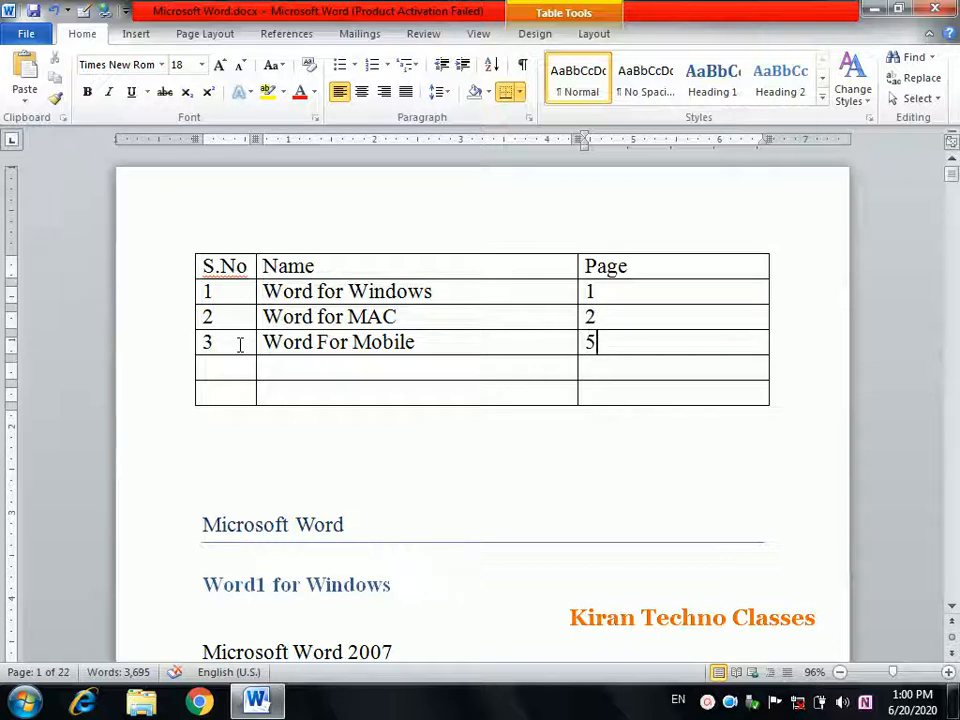
Step: Insert a page break on the empty line before the "Word for Mac" heading and go back to the table
{"action": "left_click_drag", "start_coordinate": [952, 172], "coordinate": [954, 210]}
{"action": "left_click", "coordinate": [257, 509]}
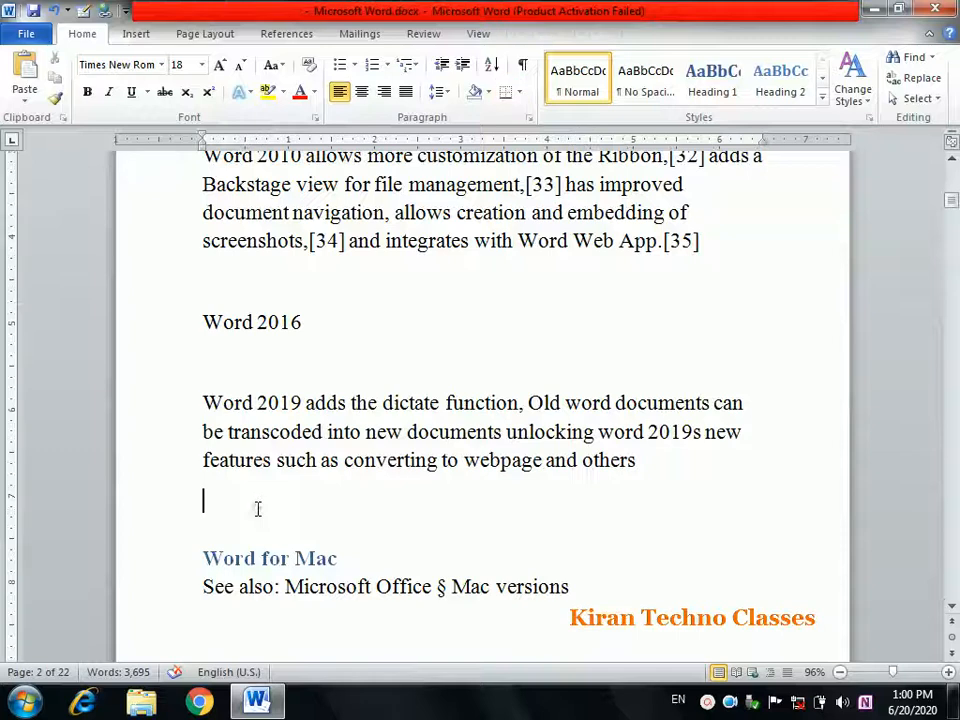
{"action": "key", "text": "ctrl+Return"}
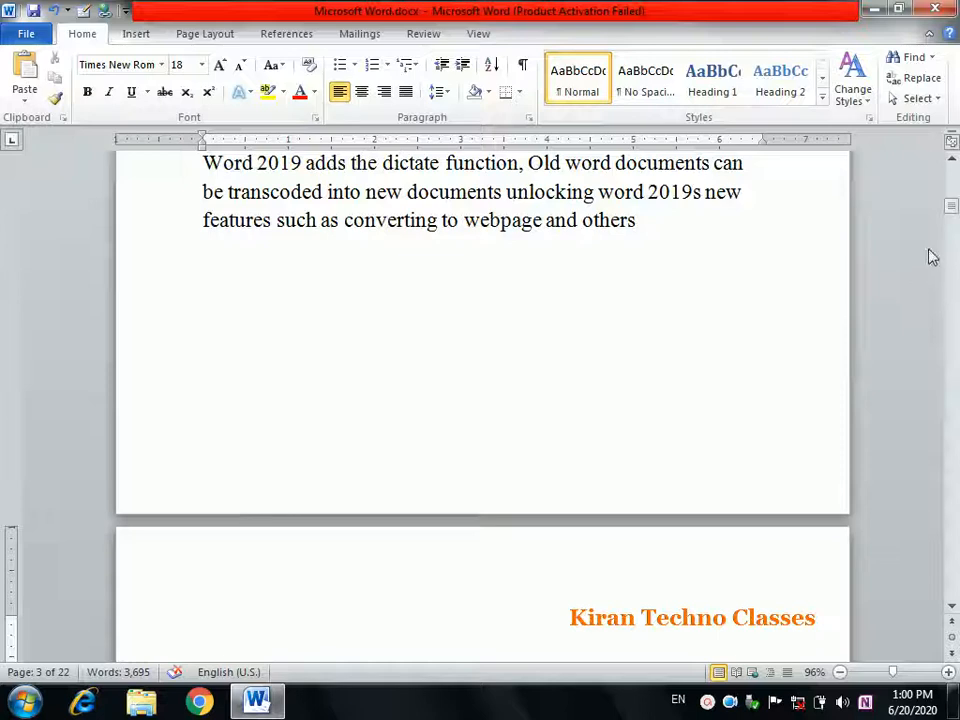
{"action": "left_click_drag", "start_coordinate": [951, 205], "coordinate": [952, 170]}
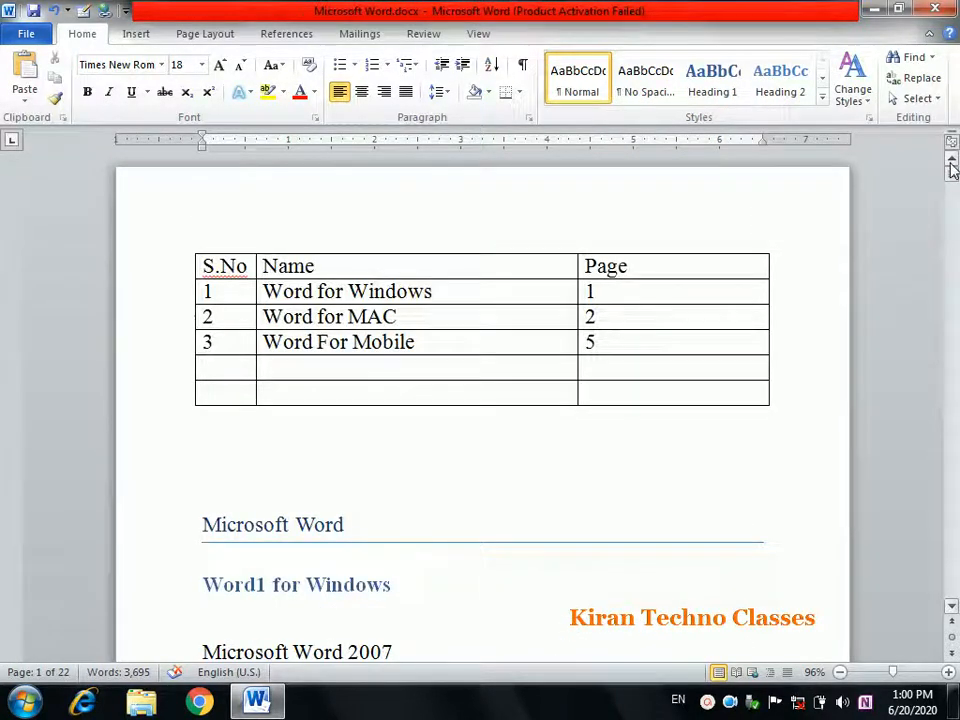
Step: Delete the entire manual S.No/Name/Page contents table at the start of the document
{"action": "left_click", "coordinate": [452, 362]}
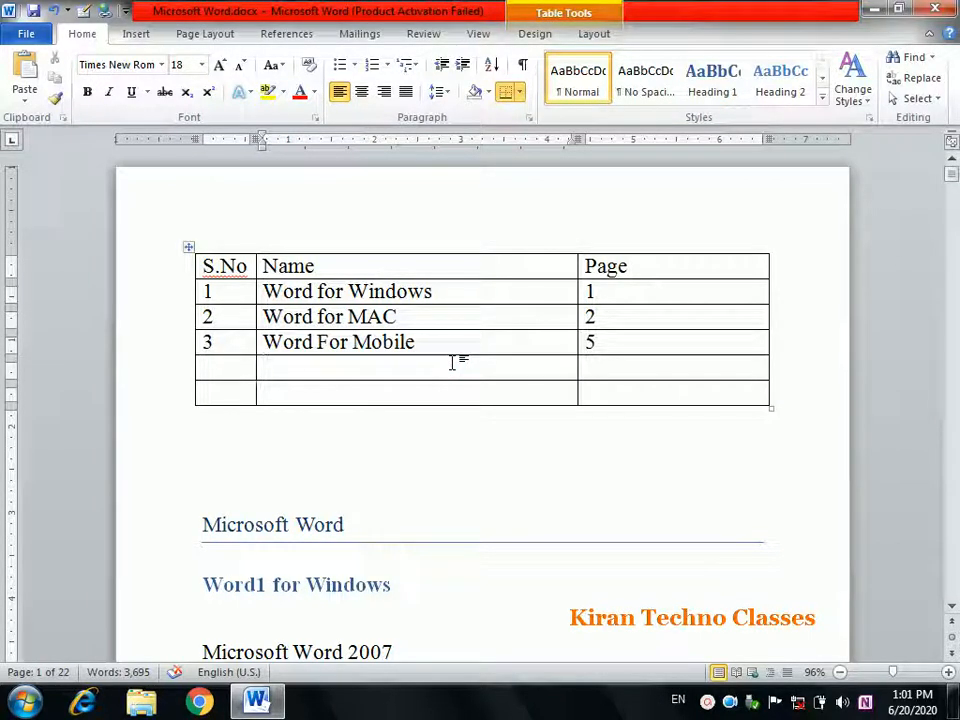
{"action": "left_click", "coordinate": [187, 247]}
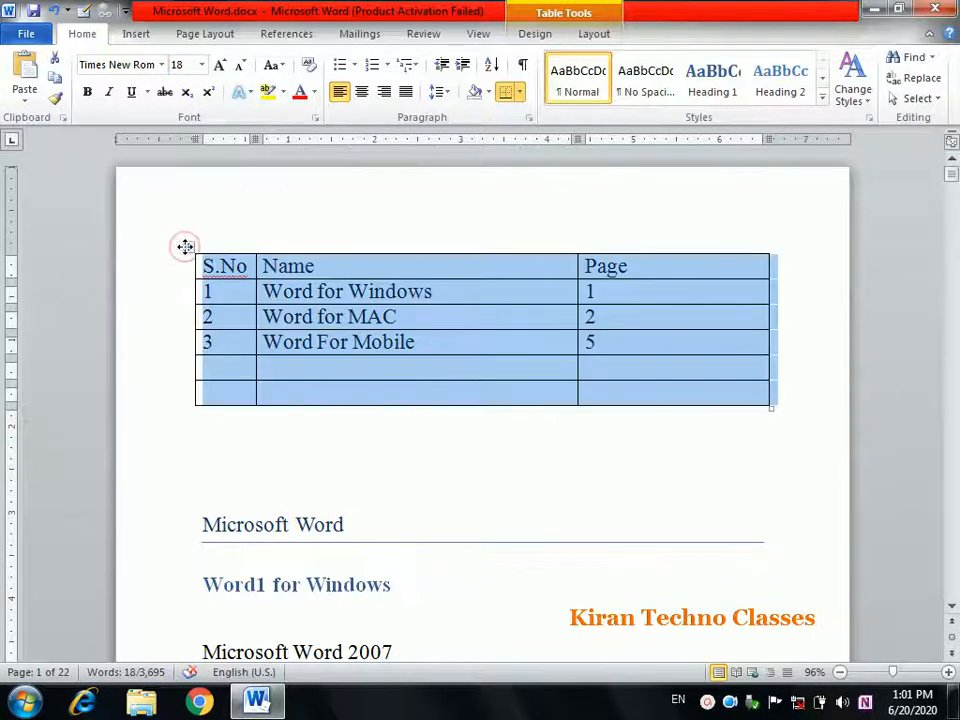
{"action": "key", "text": "BackSpace"}
{"action": "left_click", "coordinate": [180, 244]}
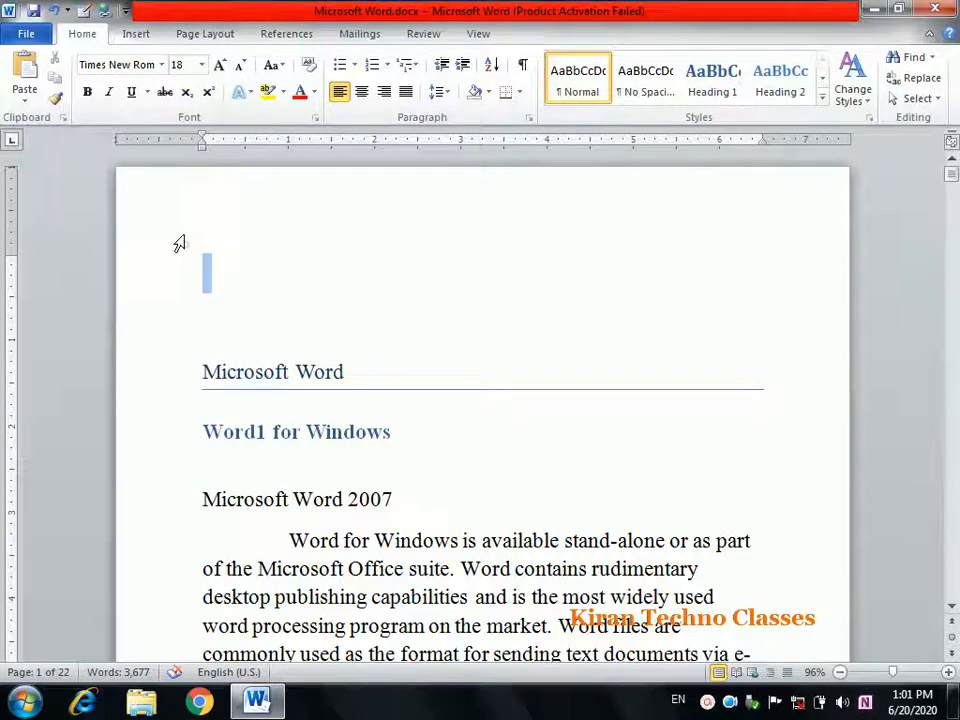
Step: Insert the built-in Automatic Table 1 table of contents on the empty line above the "Microsoft Word" title
{"action": "left_click", "coordinate": [287, 36]}
{"action": "left_click", "coordinate": [253, 270]}
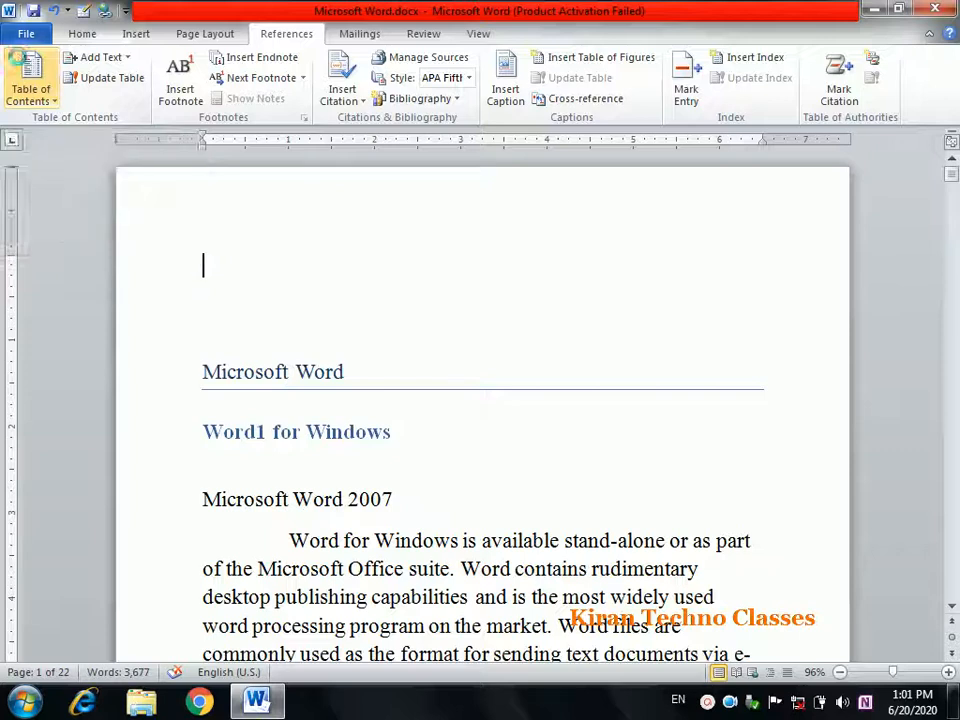
{"action": "left_click", "coordinate": [20, 62]}
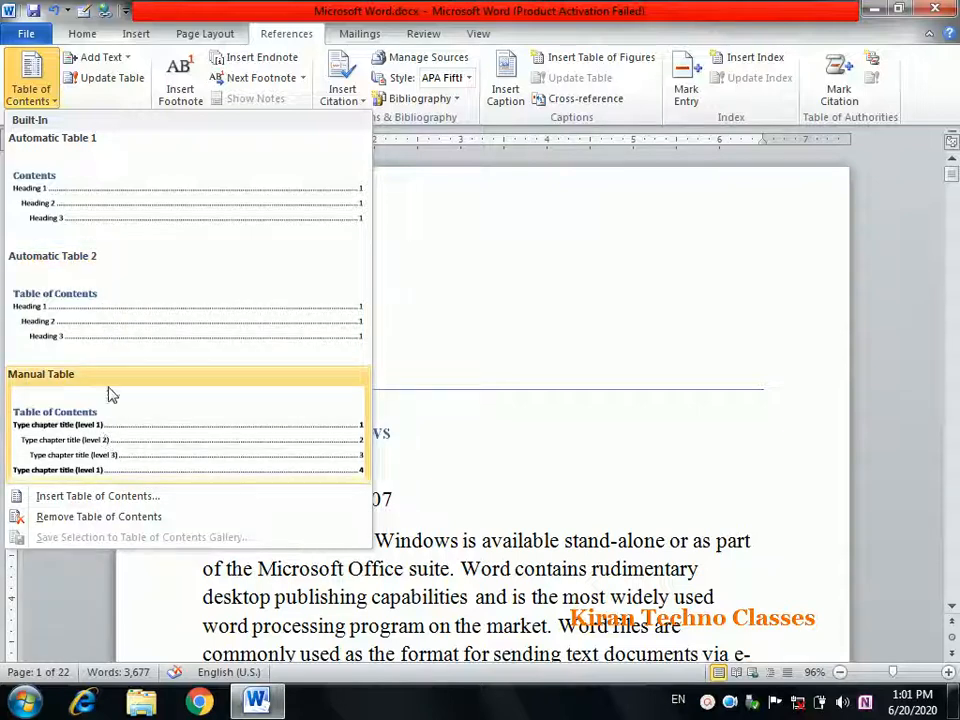
{"action": "left_click", "coordinate": [85, 192]}
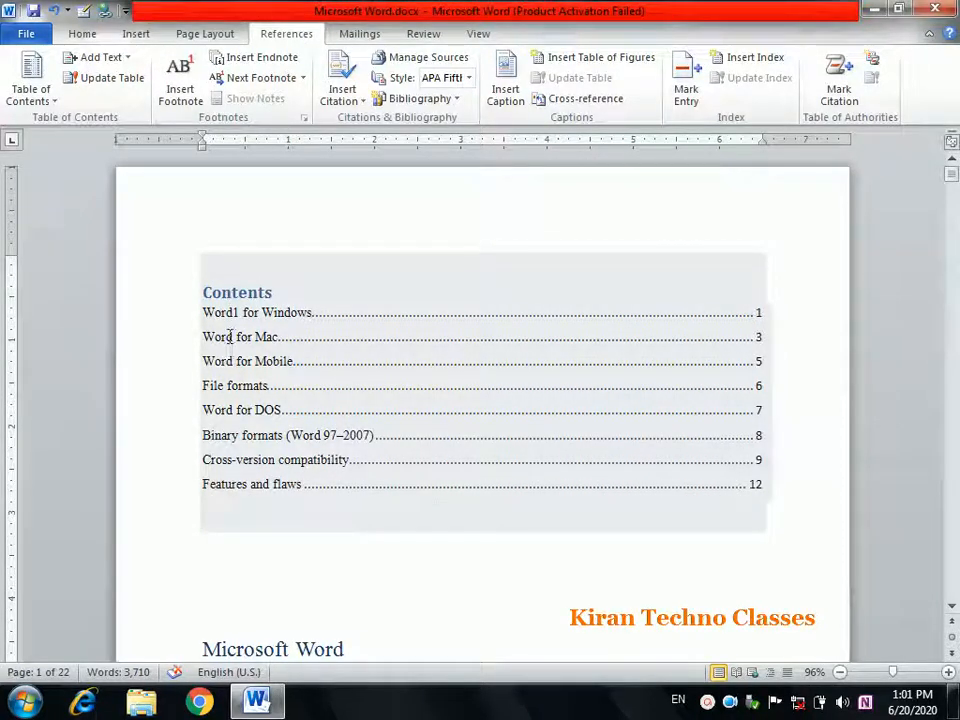
Step: Follow the "File formats" link in the contents table, return to the table, and follow the "Features and flaws" link
{"action": "left_click", "coordinate": [797, 319]}
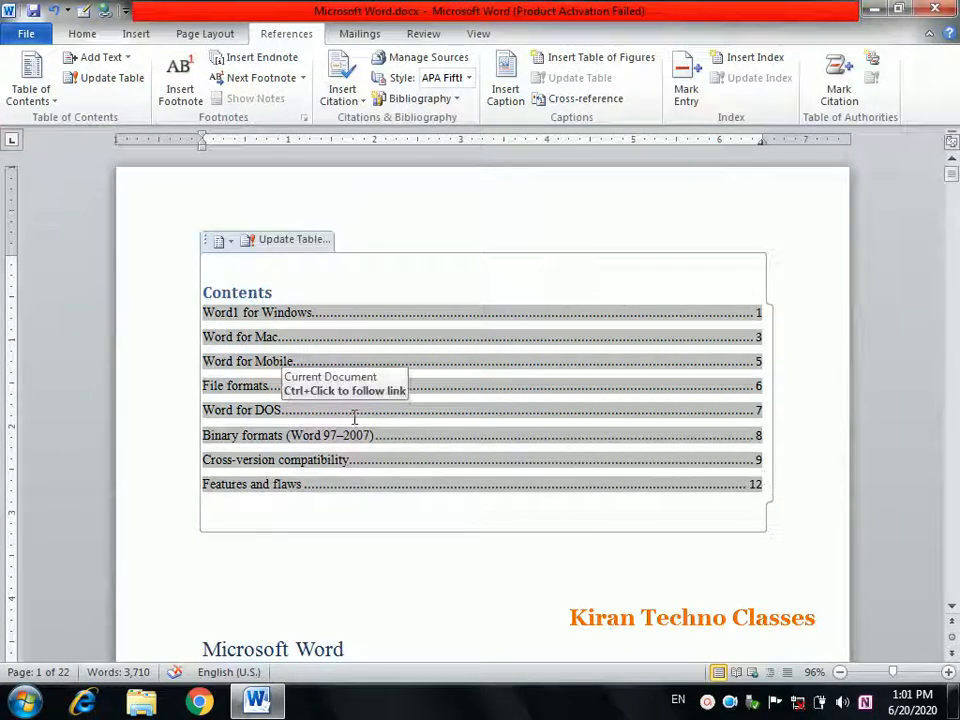
{"action": "left_click", "coordinate": [243, 392], "text": "ctrl"}
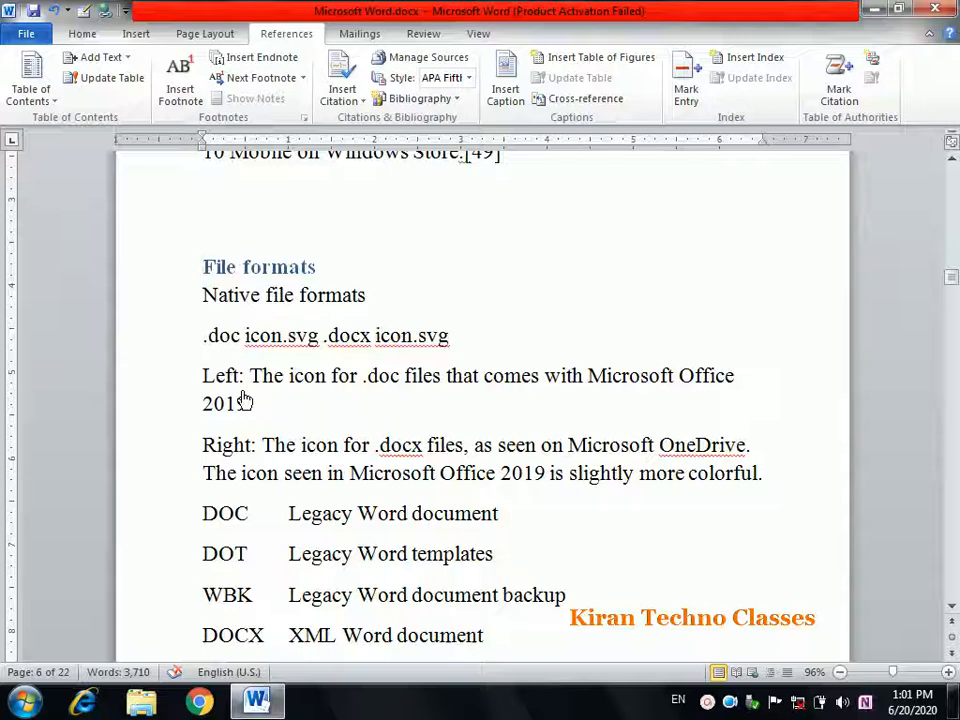
{"action": "left_click", "coordinate": [951, 282]}
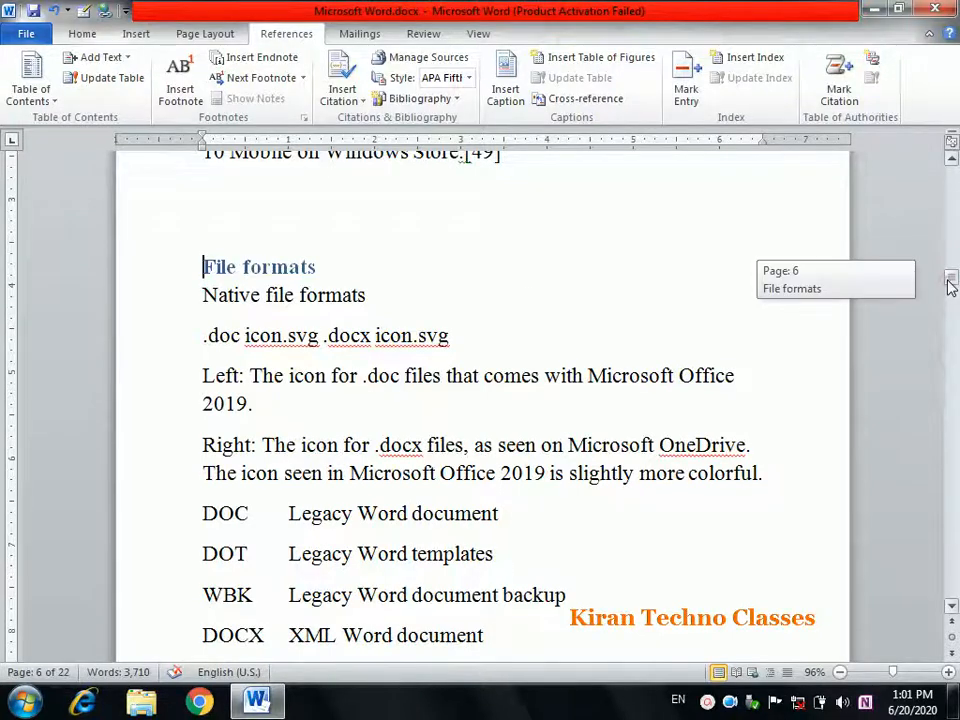
{"action": "left_click_drag", "start_coordinate": [951, 285], "coordinate": [940, 173]}
{"action": "left_click", "coordinate": [390, 357]}
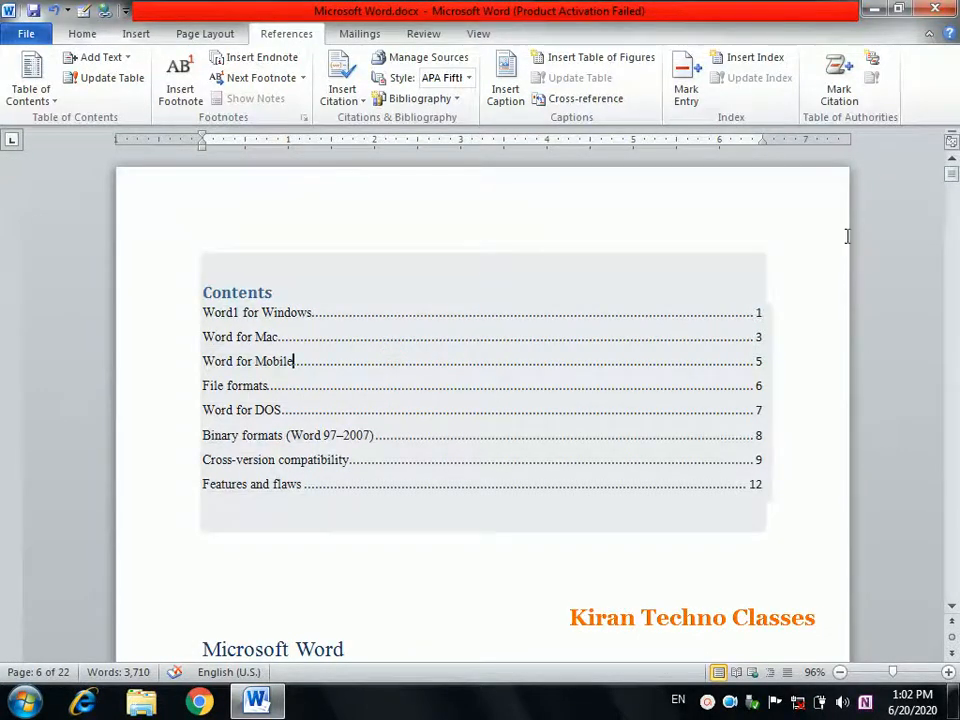
{"action": "left_click_drag", "start_coordinate": [948, 173], "coordinate": [948, 146]}
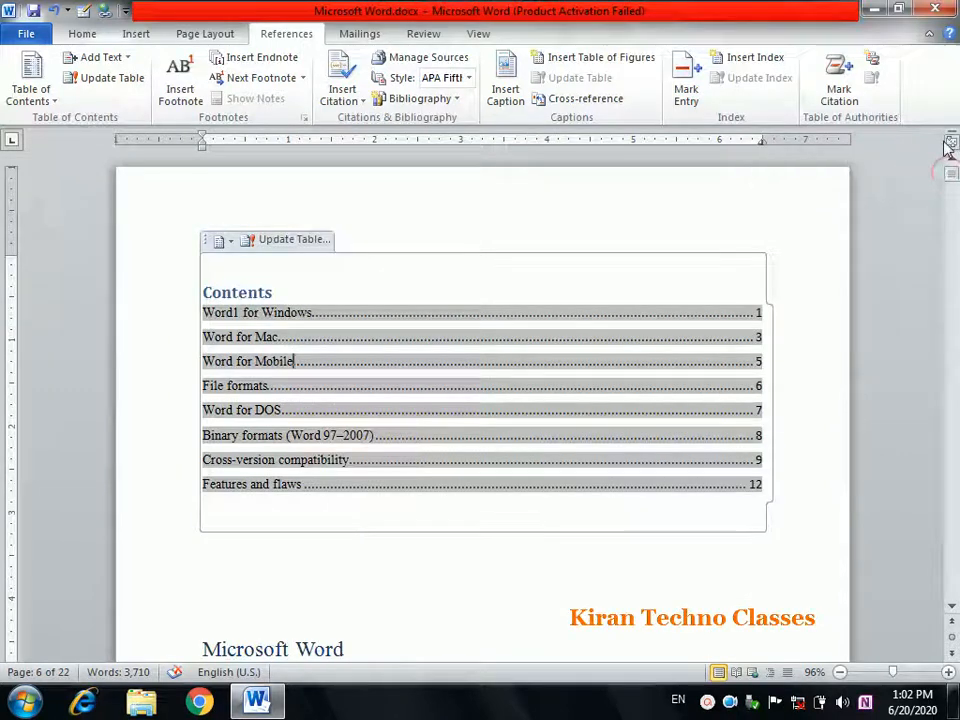
{"action": "left_click", "coordinate": [242, 486]}
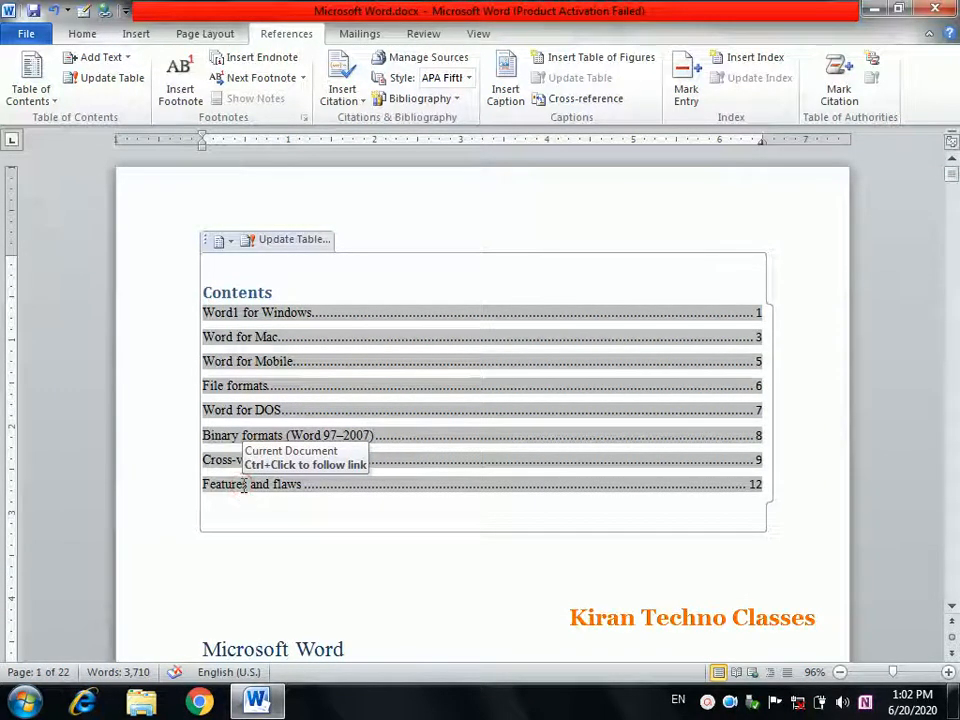
{"action": "left_click", "coordinate": [242, 487], "text": "ctrl"}
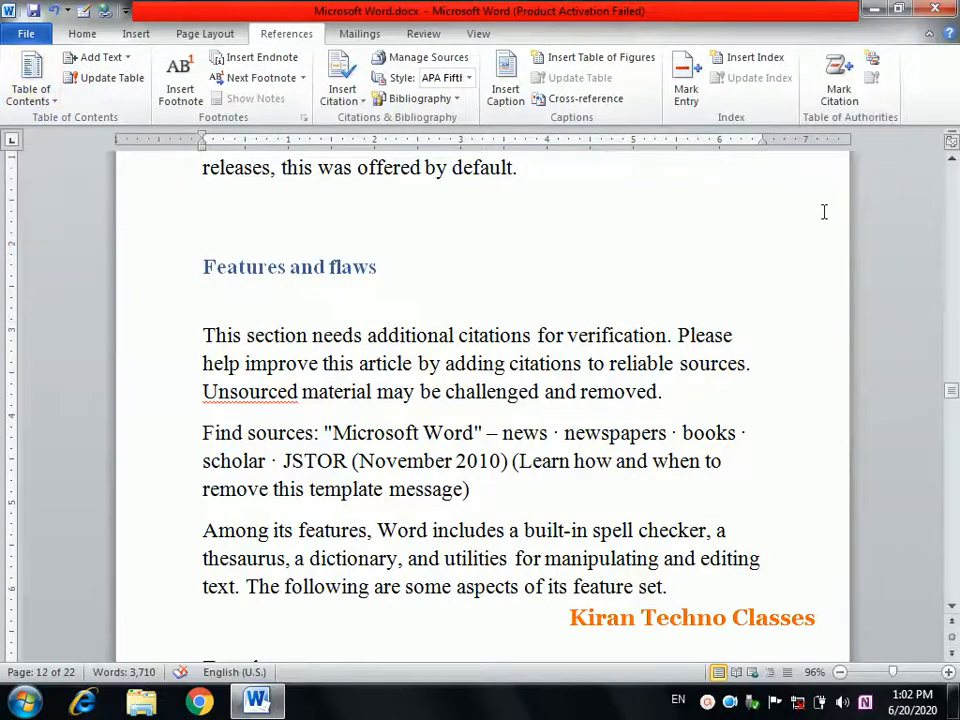
Step: Insert a page break on the empty line before the "Cross-version compatibility" heading
{"action": "left_click_drag", "start_coordinate": [951, 392], "coordinate": [949, 335]}
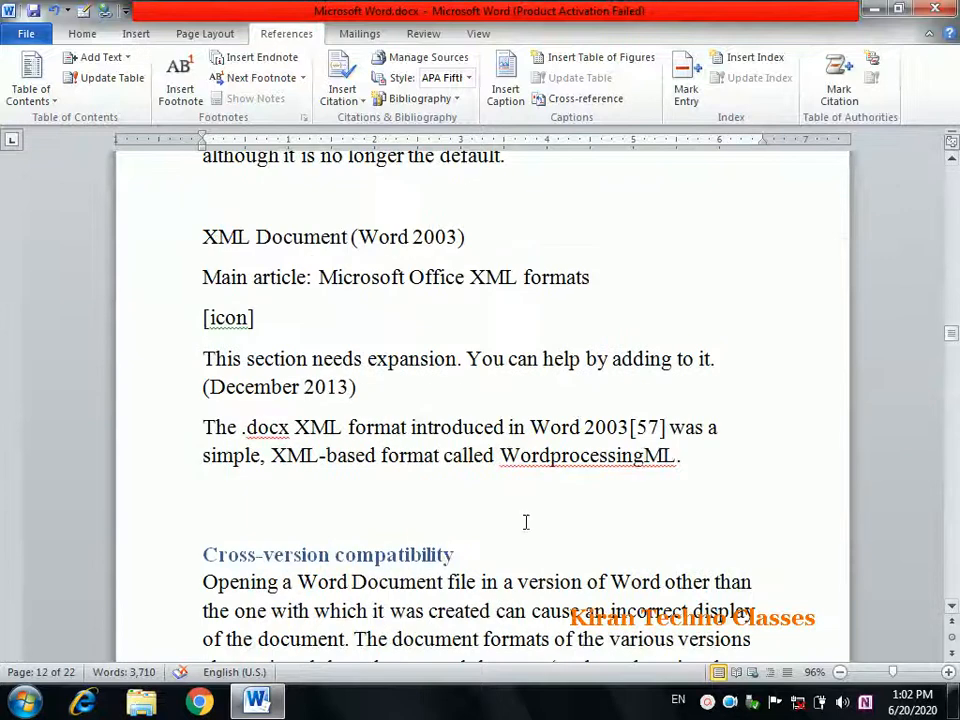
{"action": "left_click", "coordinate": [390, 504]}
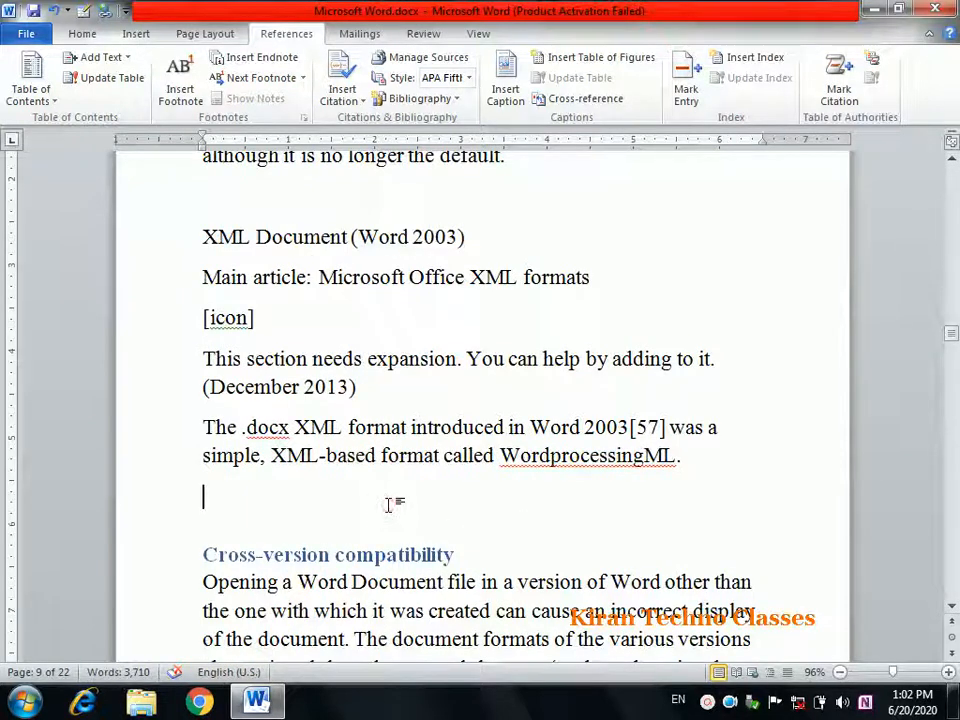
{"action": "key", "text": "ctrl+Return"}
Step: Apply the Heading 1 style to the words "Microsoft Word 2011" in the line ending "running on OS X"
{"action": "left_click_drag", "start_coordinate": [957, 315], "coordinate": [945, 236]}
{"action": "left_click_drag", "start_coordinate": [393, 383], "coordinate": [214, 388]}
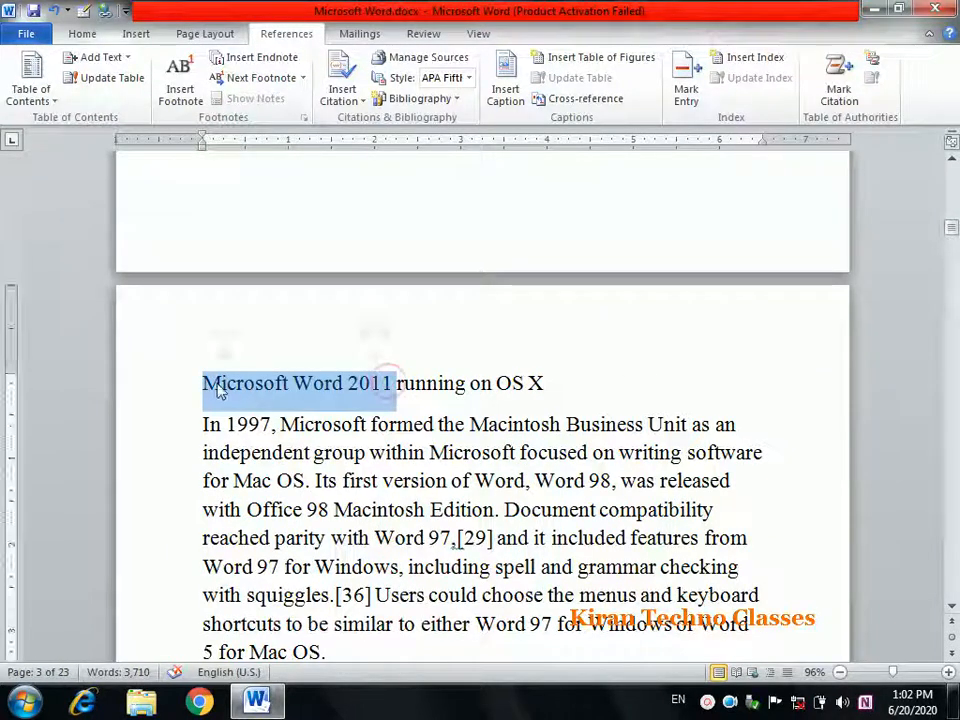
{"action": "left_click", "coordinate": [82, 34]}
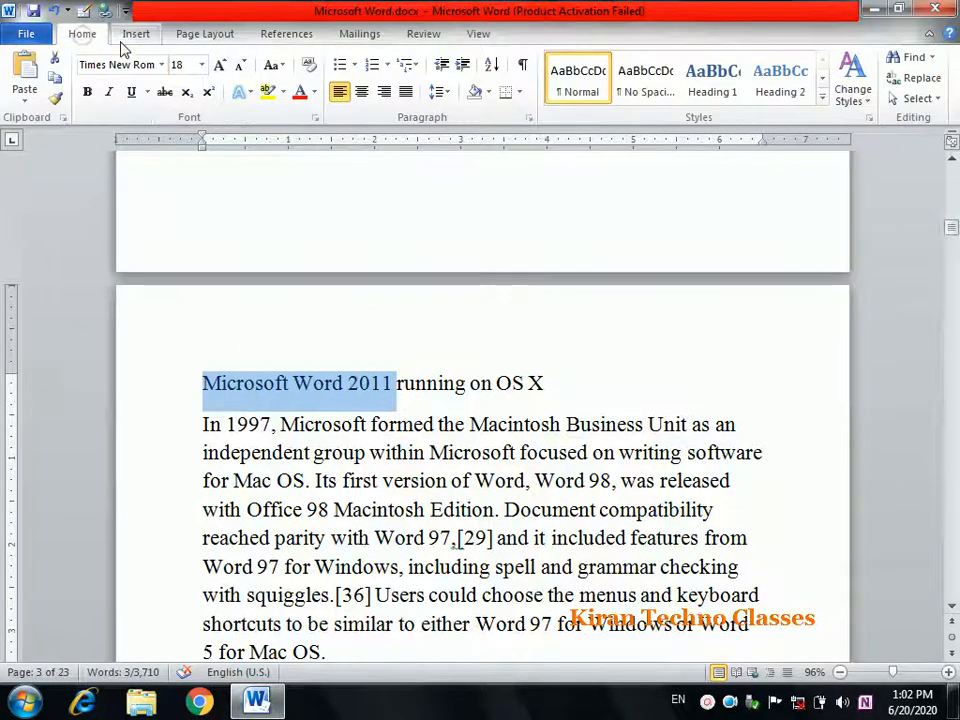
{"action": "left_click", "coordinate": [735, 75]}
{"action": "left_click", "coordinate": [628, 342]}
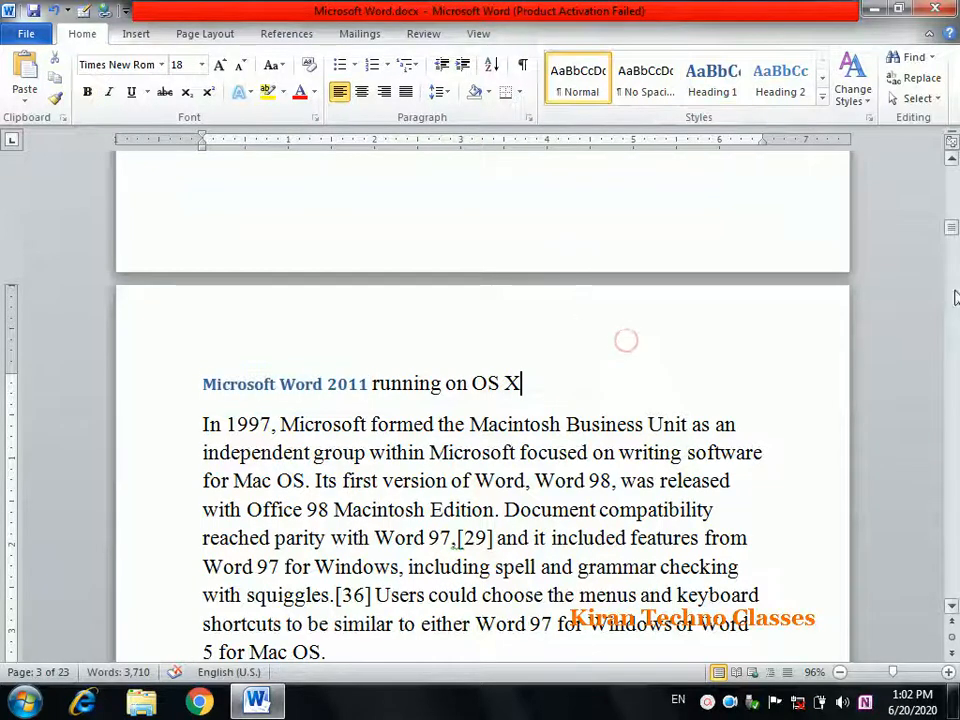
Step: Update the entire table of contents and check its "Microsoft Word 2011" entry
{"action": "left_click_drag", "start_coordinate": [951, 232], "coordinate": [951, 173]}
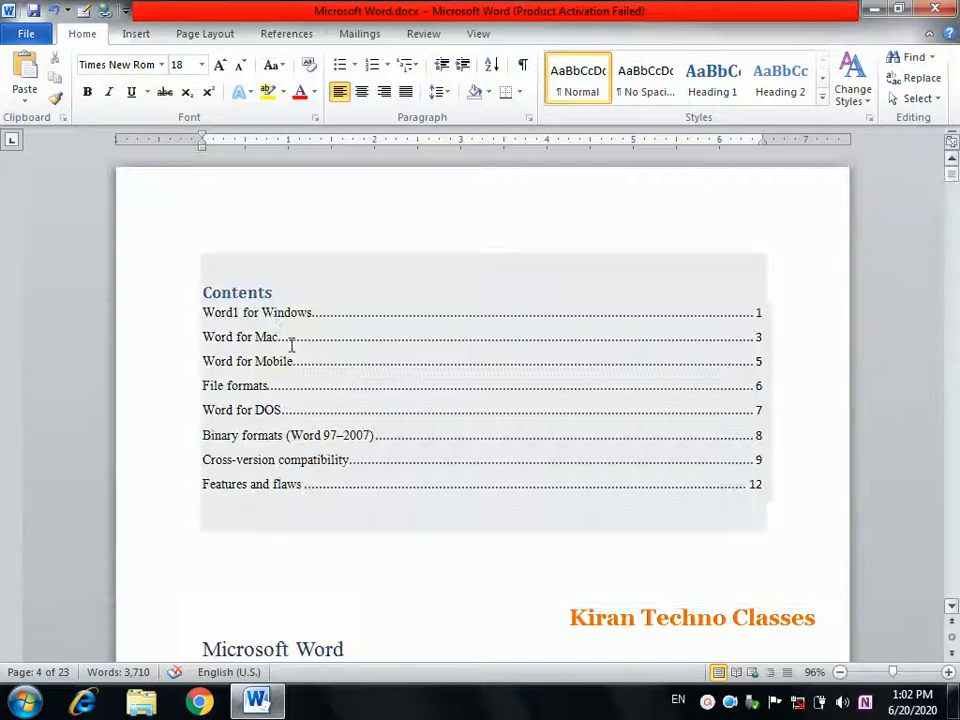
{"action": "left_click", "coordinate": [275, 296]}
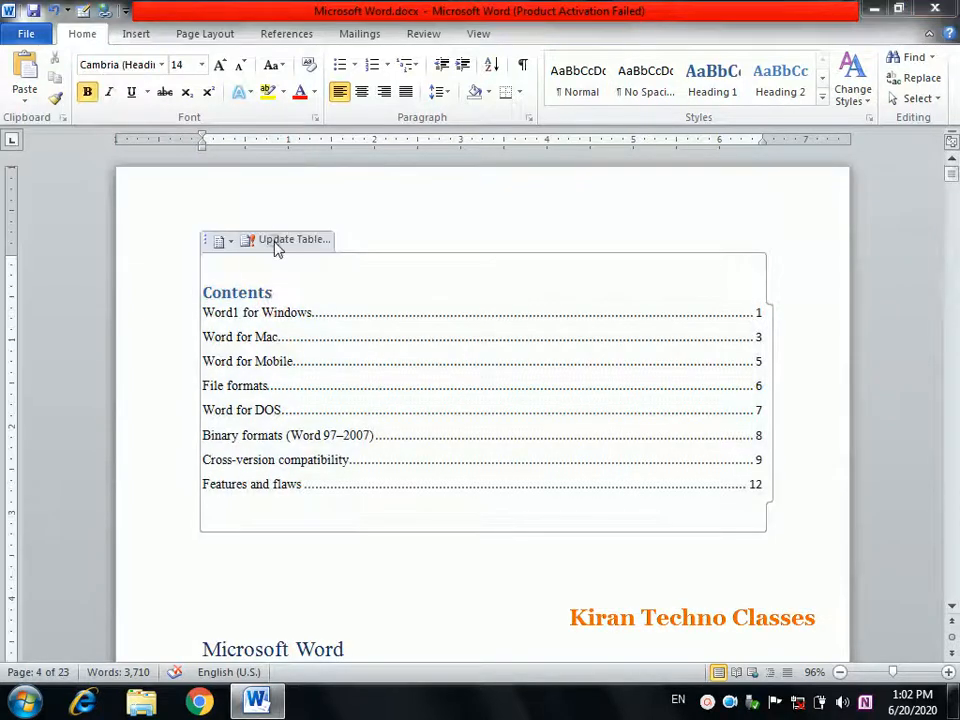
{"action": "left_click", "coordinate": [278, 243]}
{"action": "left_click", "coordinate": [465, 350]}
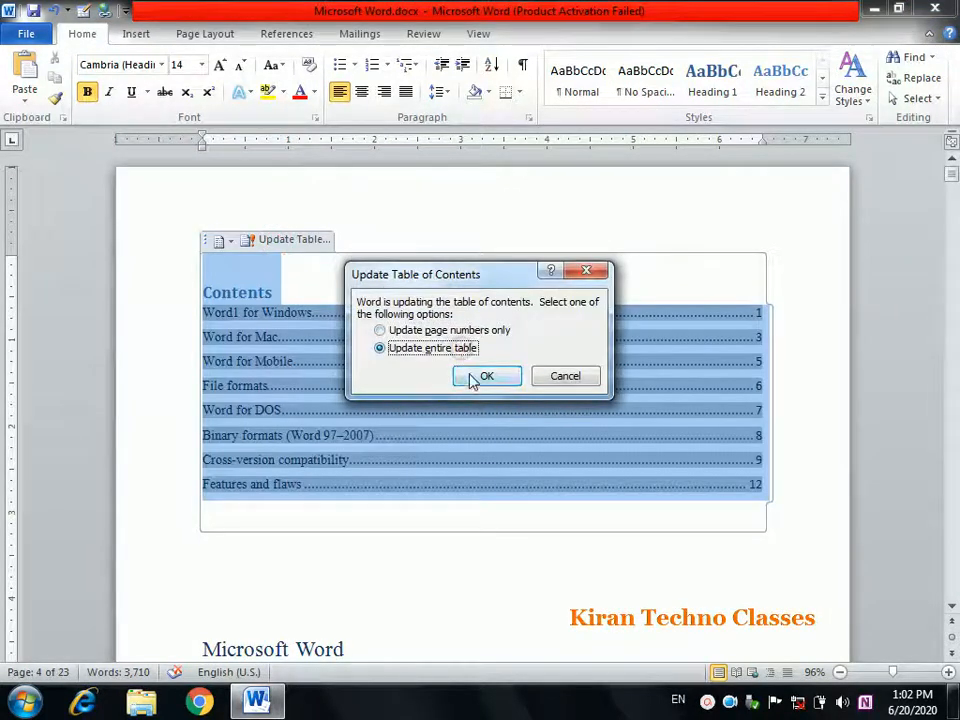
{"action": "left_click", "coordinate": [475, 376]}
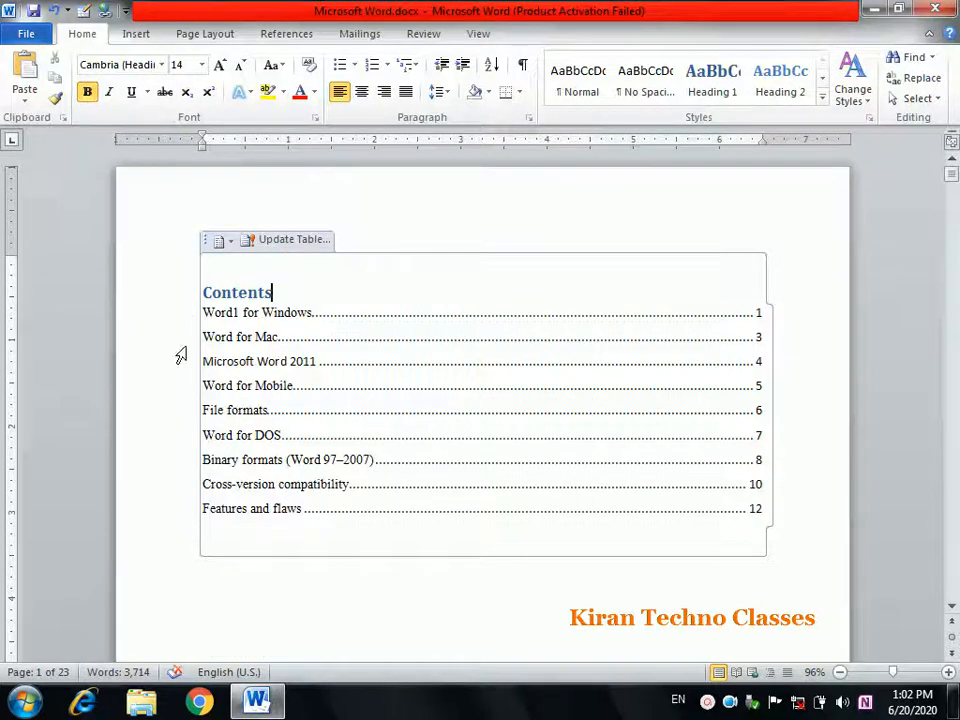
{"action": "double_click", "coordinate": [222, 365]}
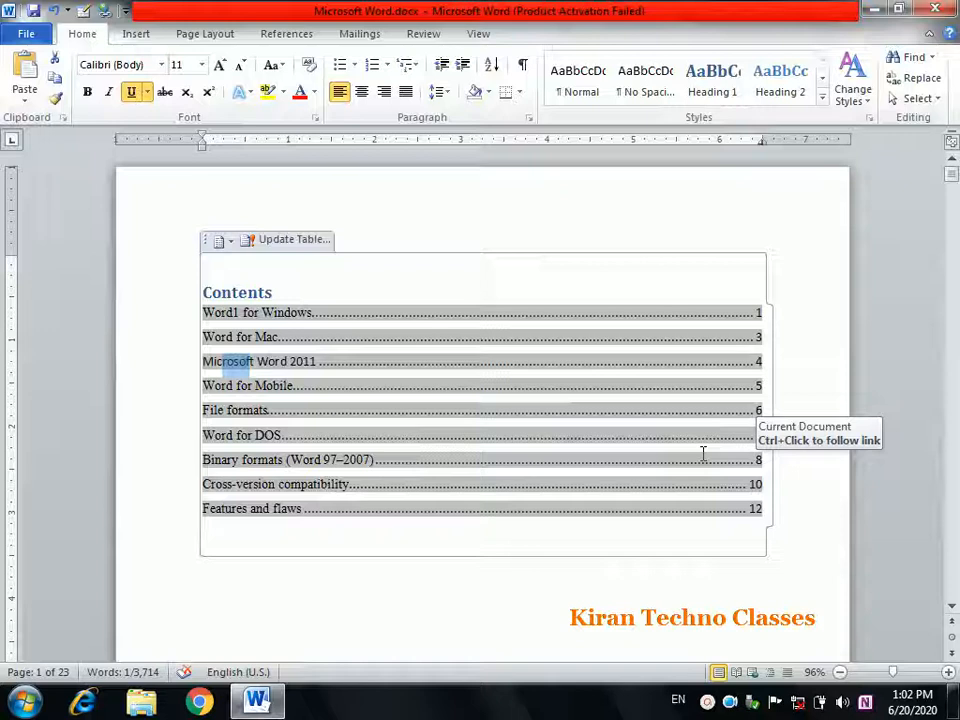
Step: Insert a footnote after "Word for Windows" in the first body paragraph, with the text "Operating System of Microsoft Co"
{"action": "left_click", "coordinate": [312, 37]}
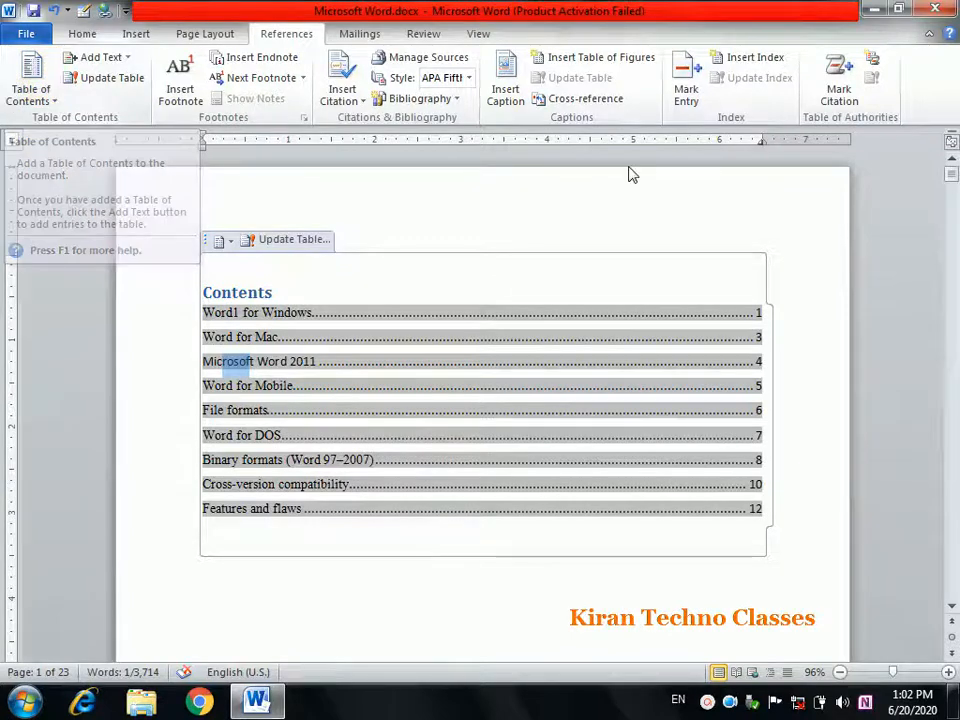
{"action": "left_click", "coordinate": [816, 322]}
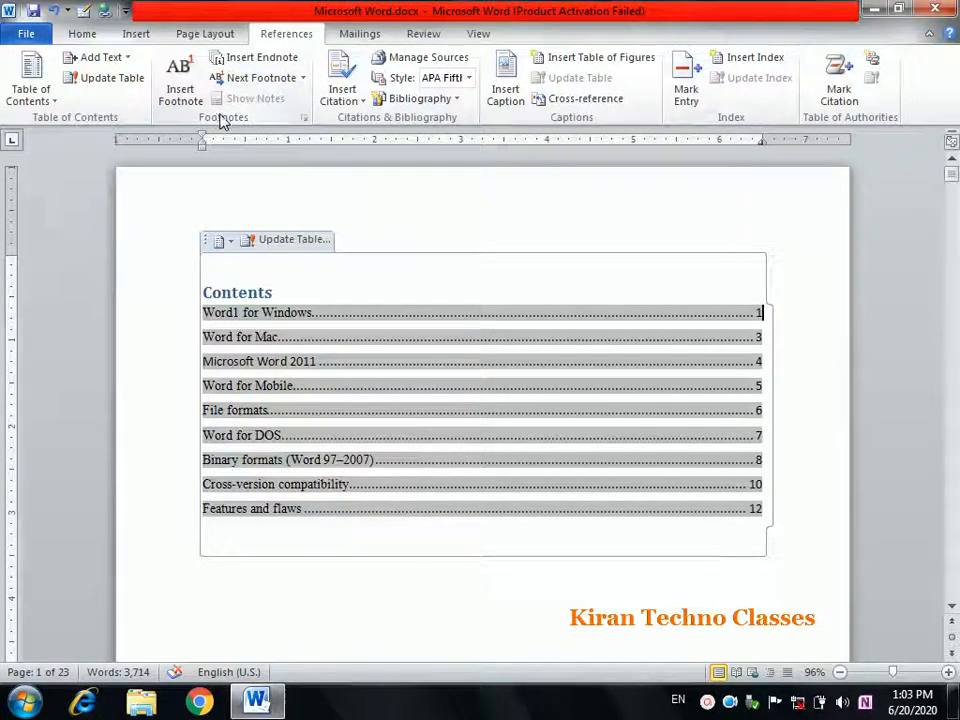
{"action": "left_click_drag", "start_coordinate": [953, 176], "coordinate": [954, 196]}
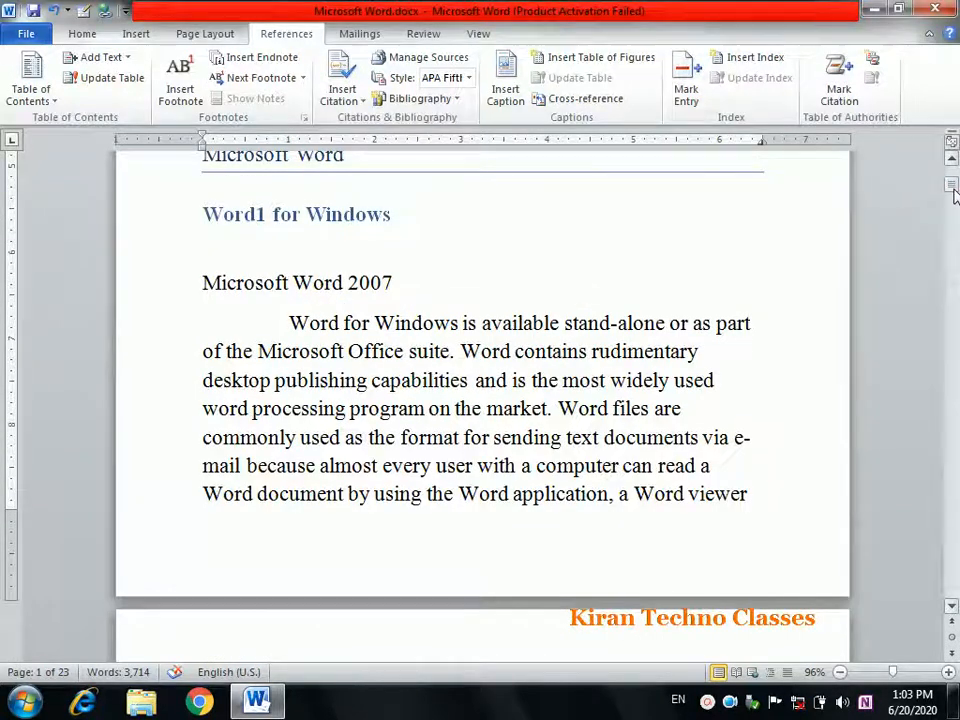
{"action": "left_click", "coordinate": [461, 323]}
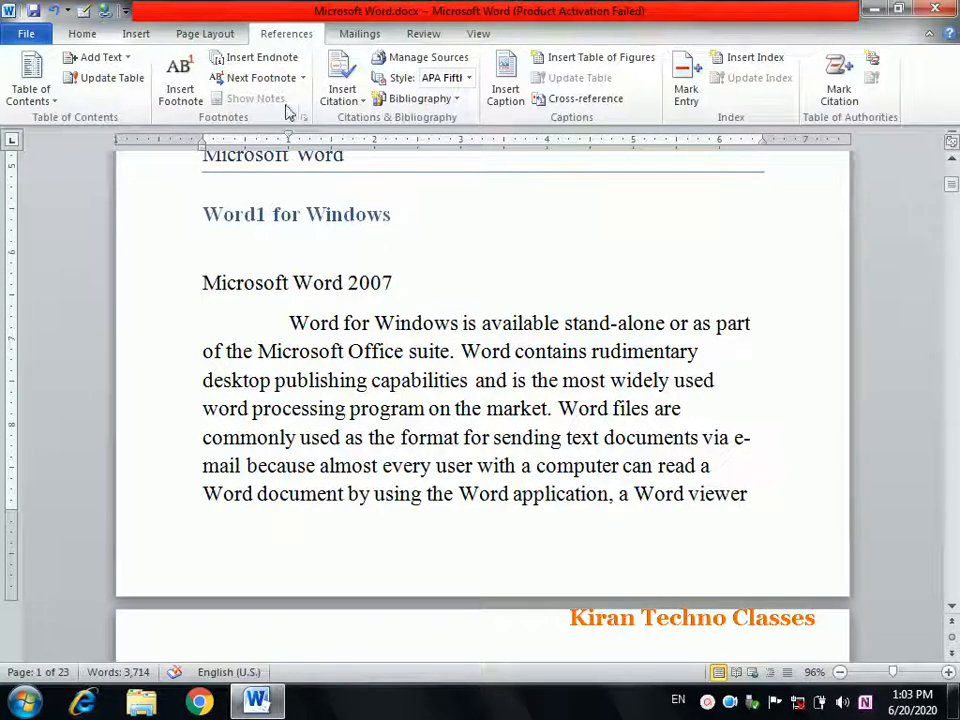
{"action": "left_click", "coordinate": [195, 95]}
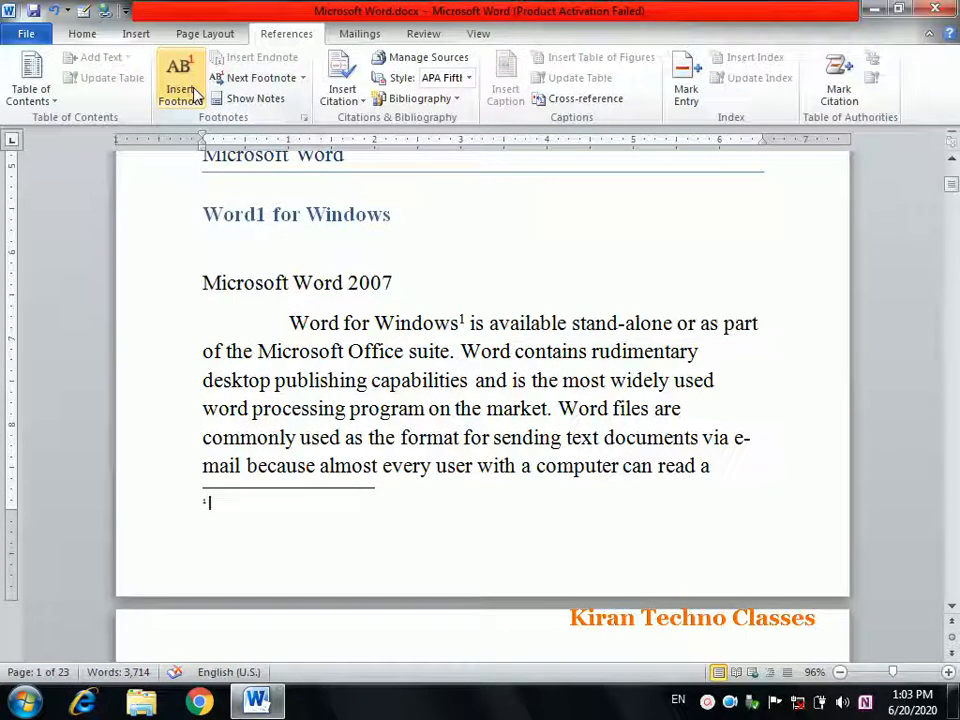
{"action": "type", "text": "Operatic"}
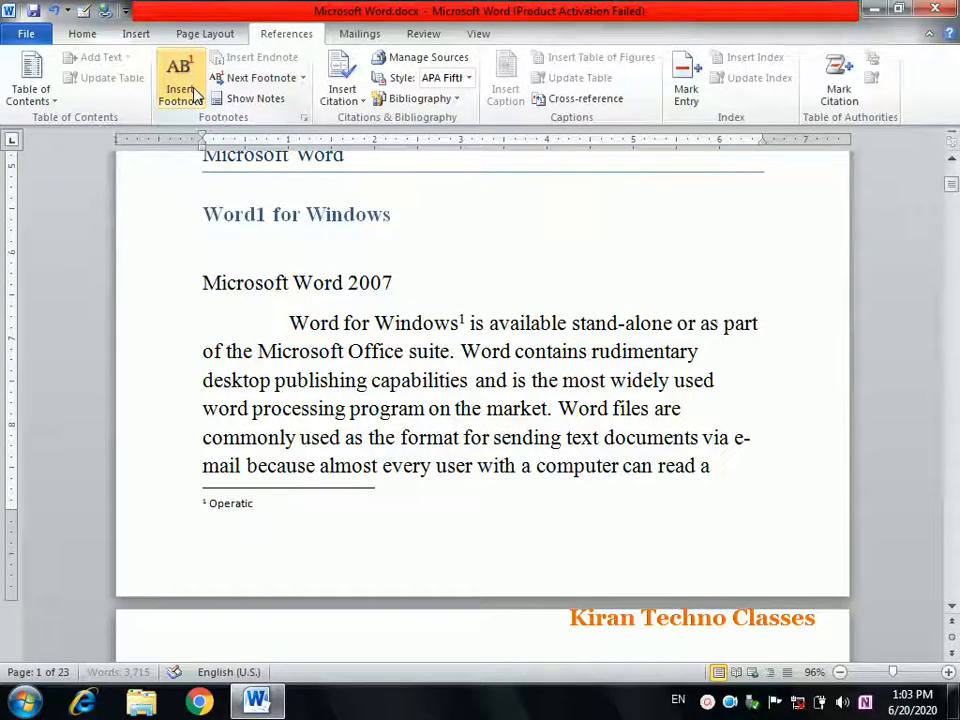
{"action": "key", "text": "BackSpace"}
{"action": "type", "text": "ng Syste"}
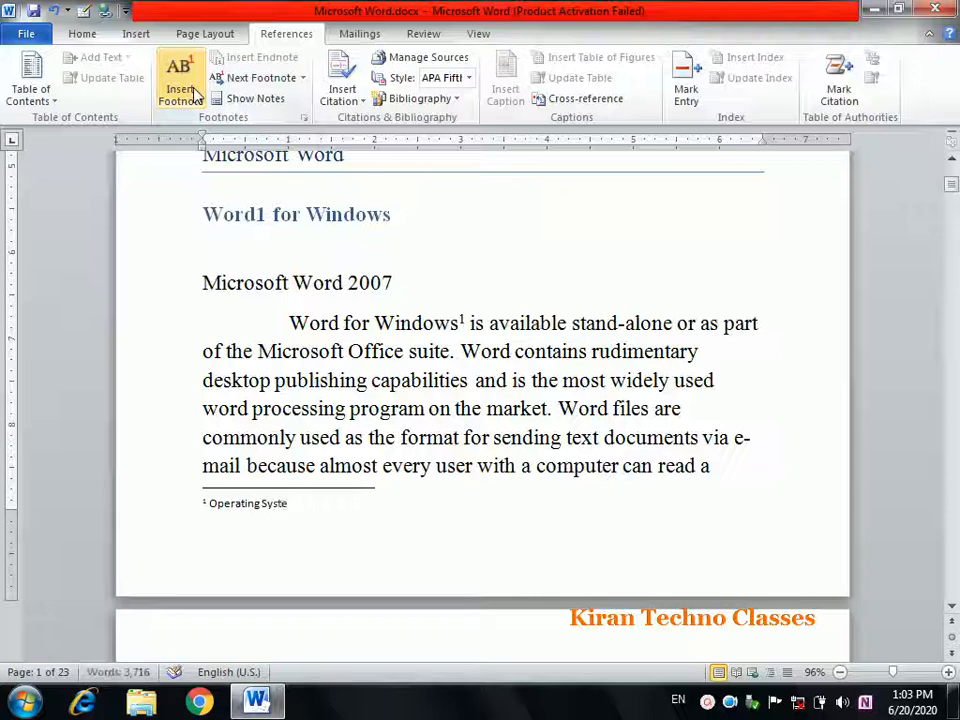
{"action": "type", "text": "m of"}
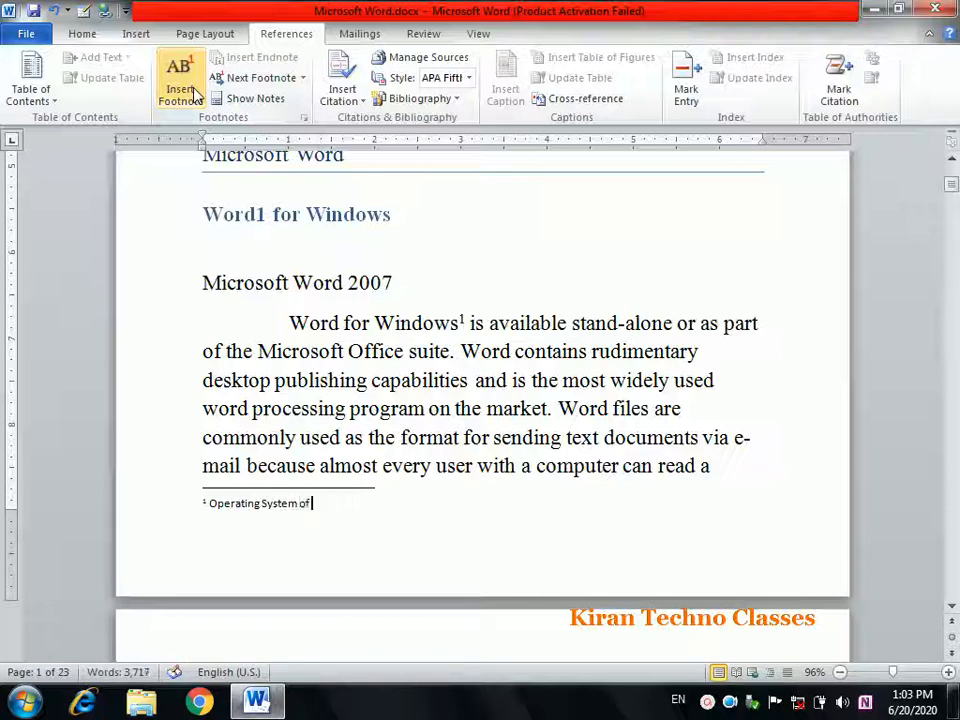
{"action": "type", "text": " Microso"}
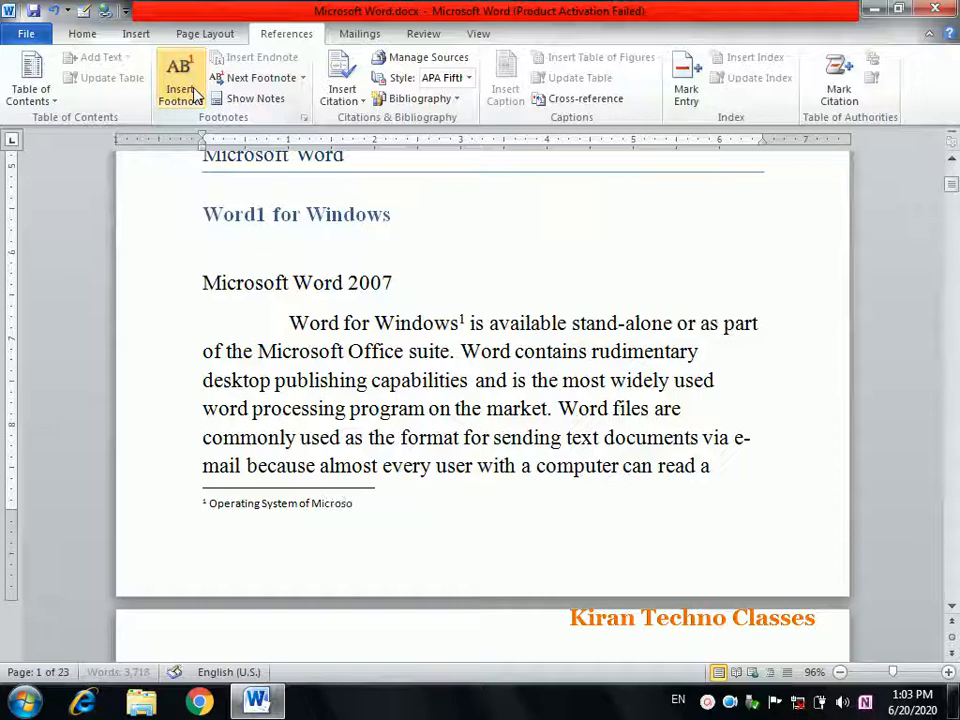
{"action": "type", "text": "ft Co"}
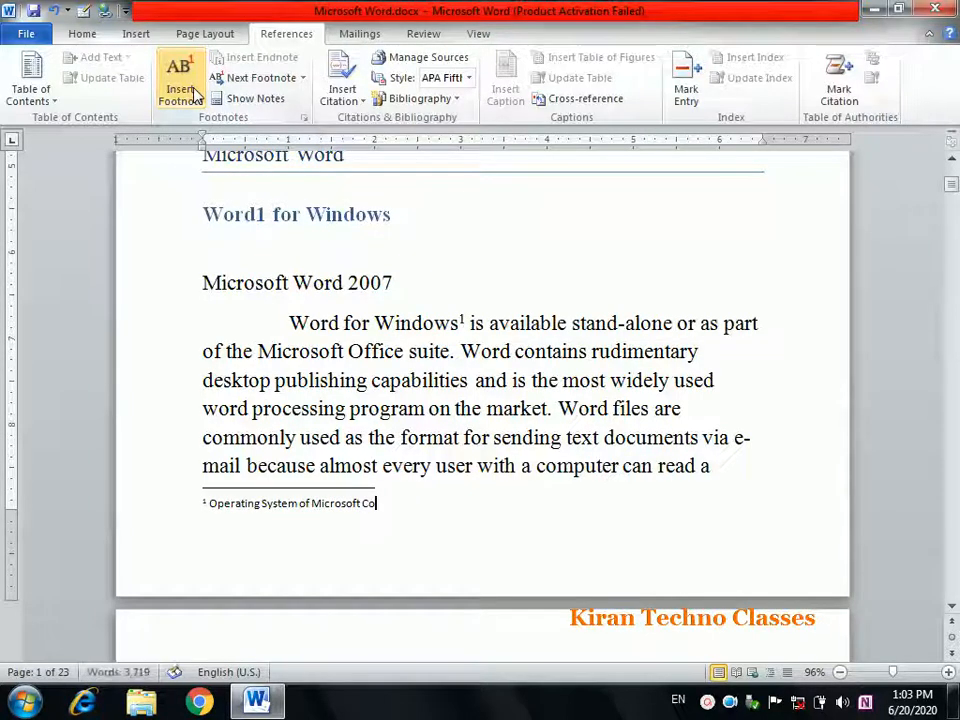